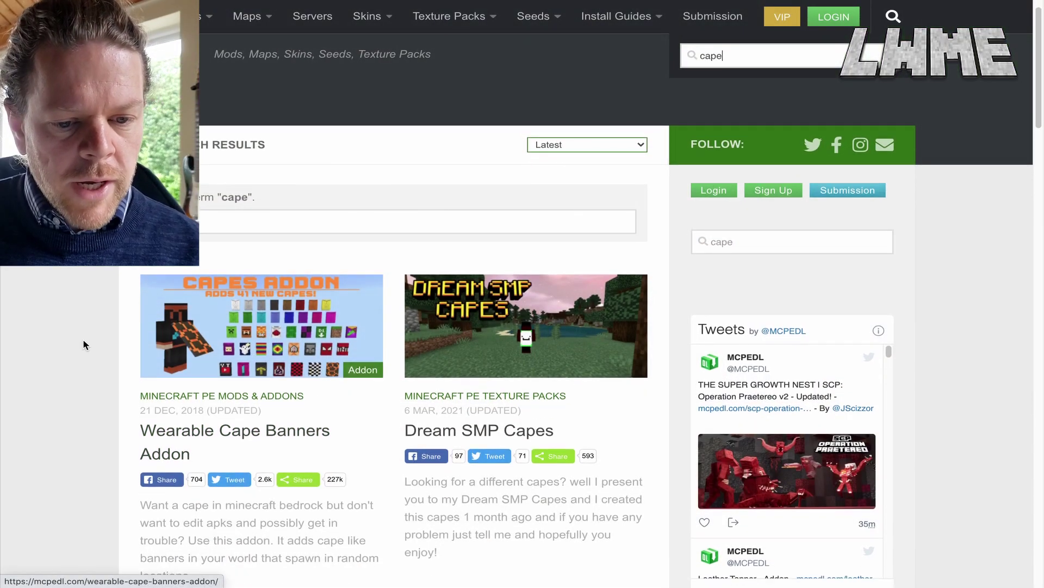
- Browse the MCPEDL cape pack results, opening the Custom Capes and Dream SMP Capes articles
left_click_drag(1037, 69, 1037, 83)
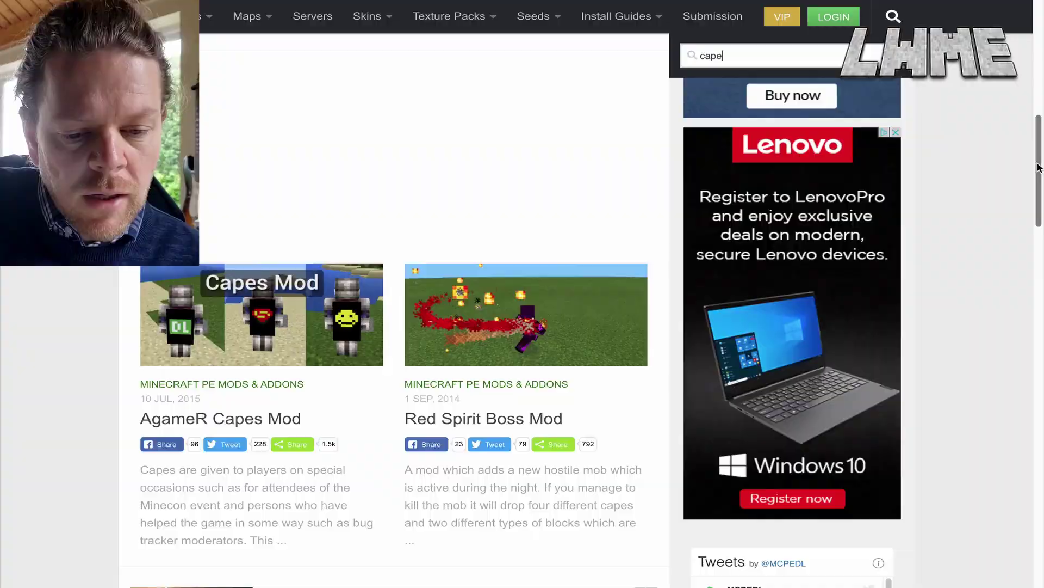
left_click_drag(1039, 167, 1036, 326)
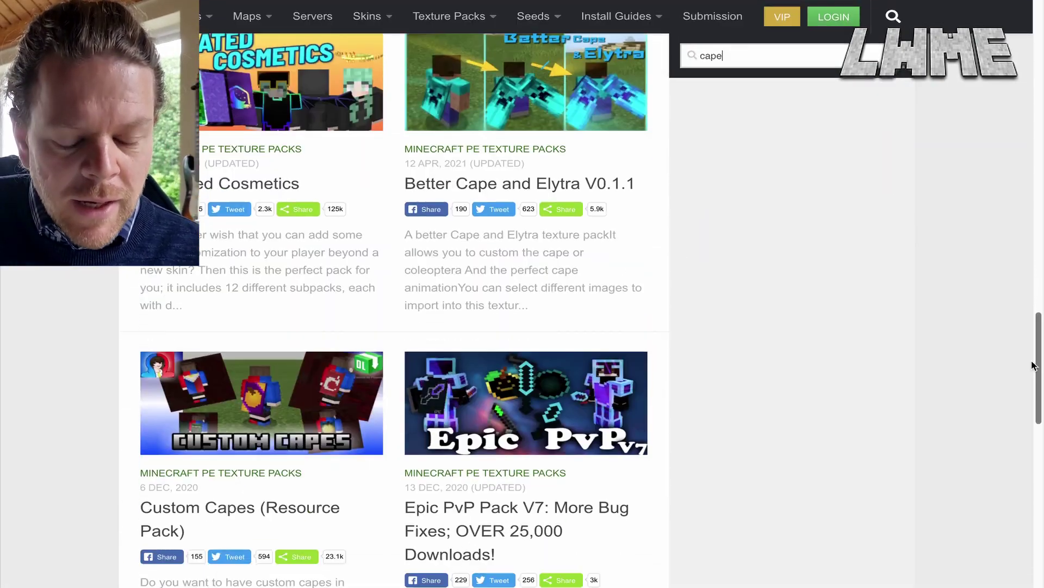
left_click_drag(1034, 365, 1035, 380)
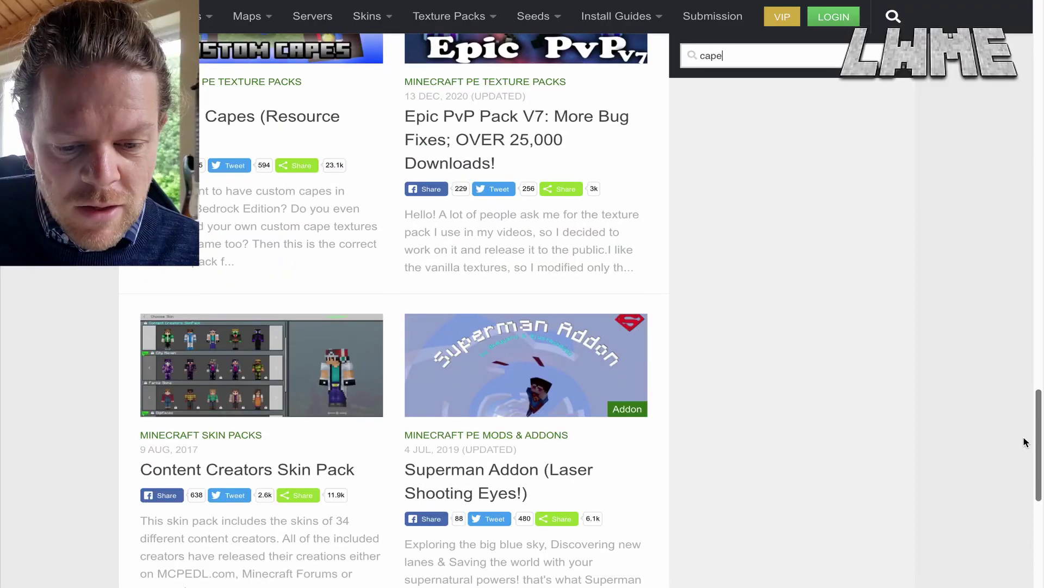
scroll(1015, 515, "down", 3)
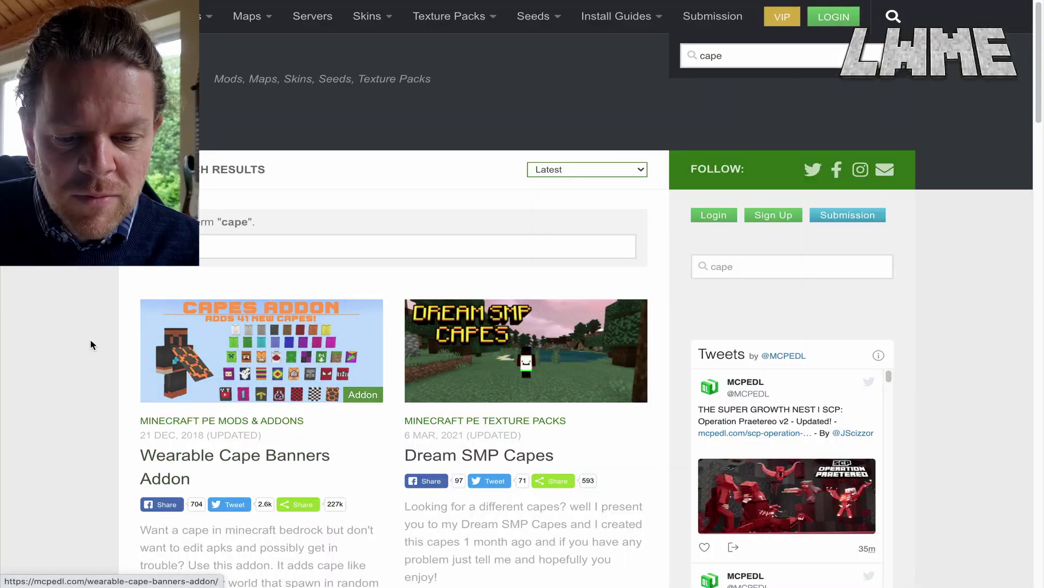
scroll(91, 345, "down", 4)
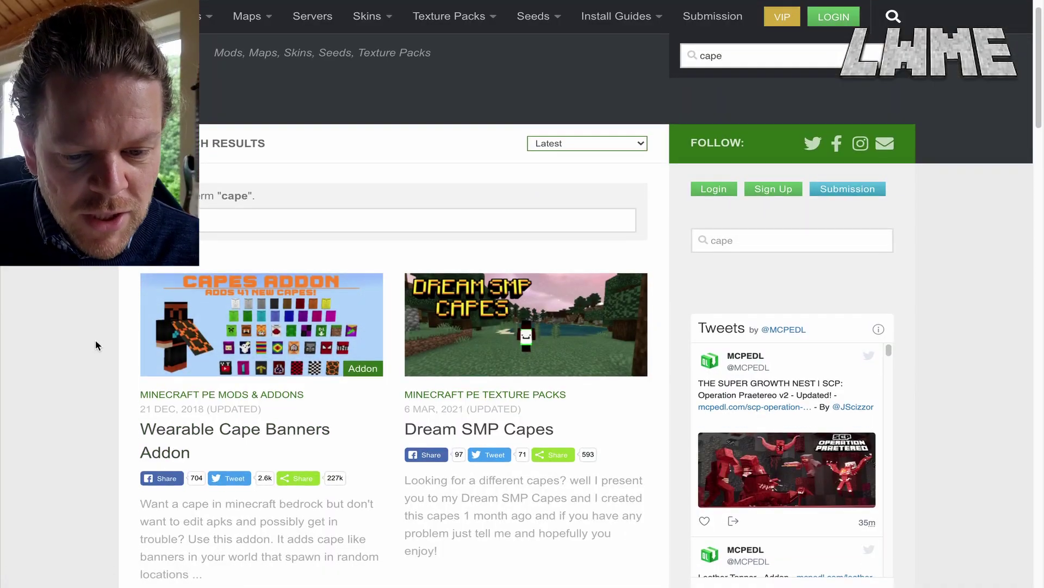
scroll(1036, 69, "down", 3)
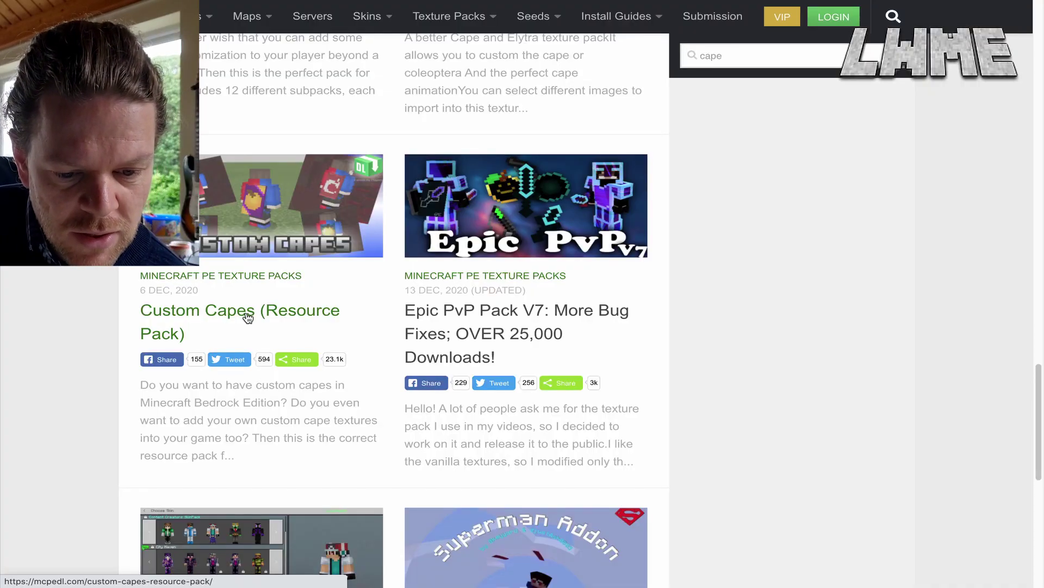
left_click(248, 316)
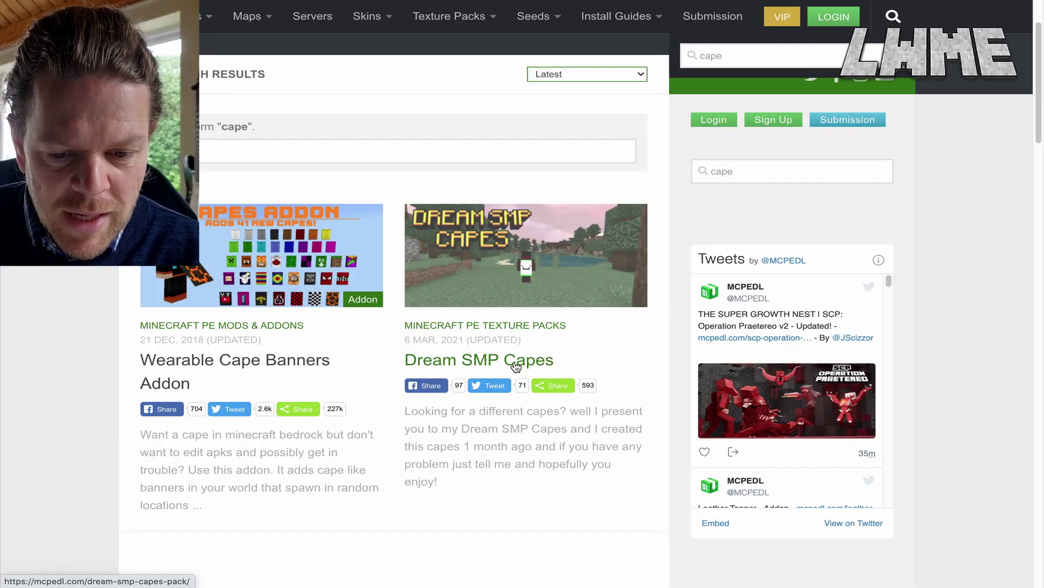
left_click(515, 362)
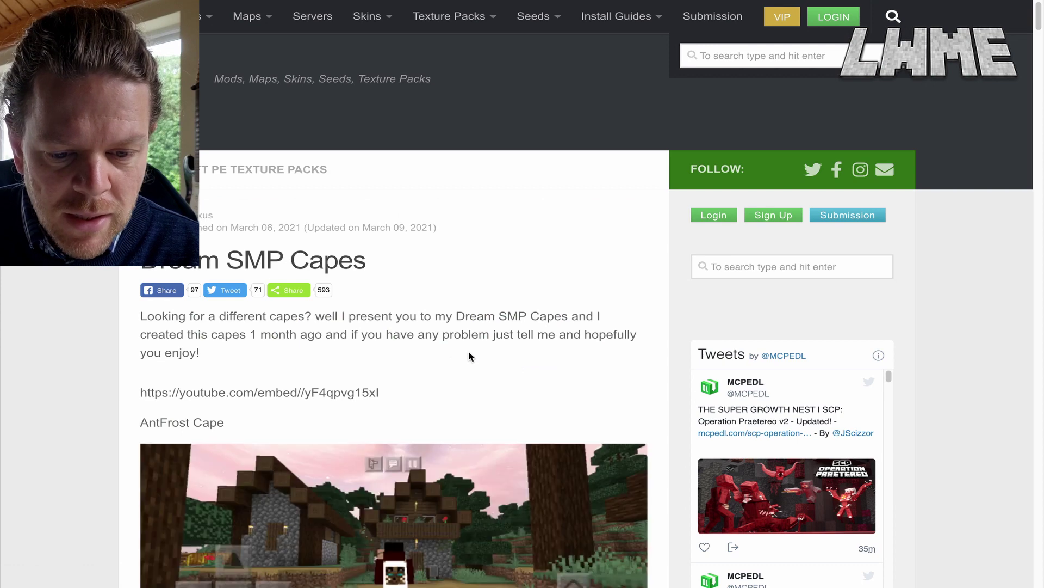
scroll(394, 329, "down", 1)
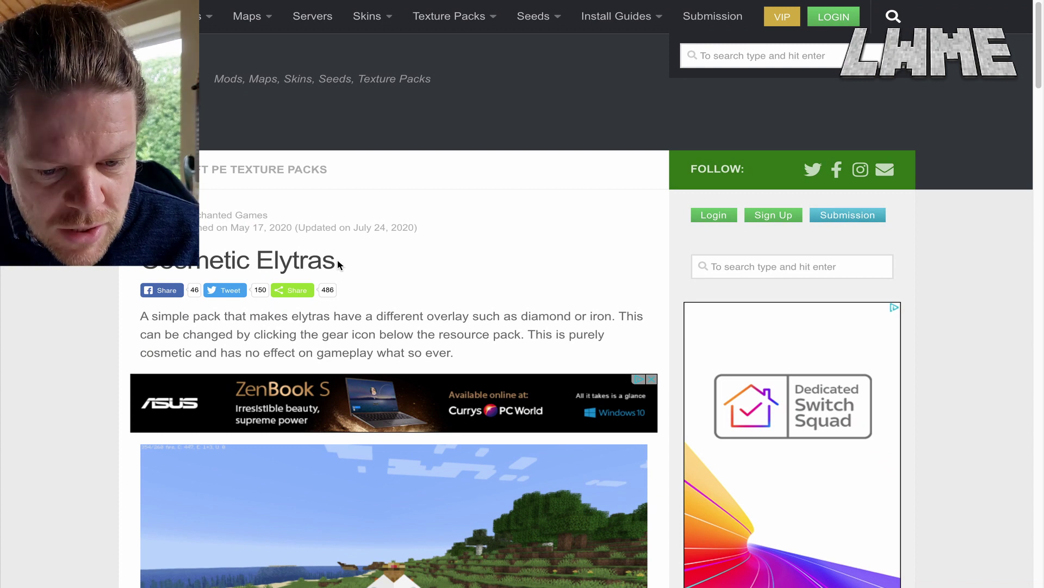
- Download CosmeticElytraBedrock_1595523620.mcpack from the Downloads section of the Cosmetic Elytras page
left_click_drag(291, 265, 187, 265)
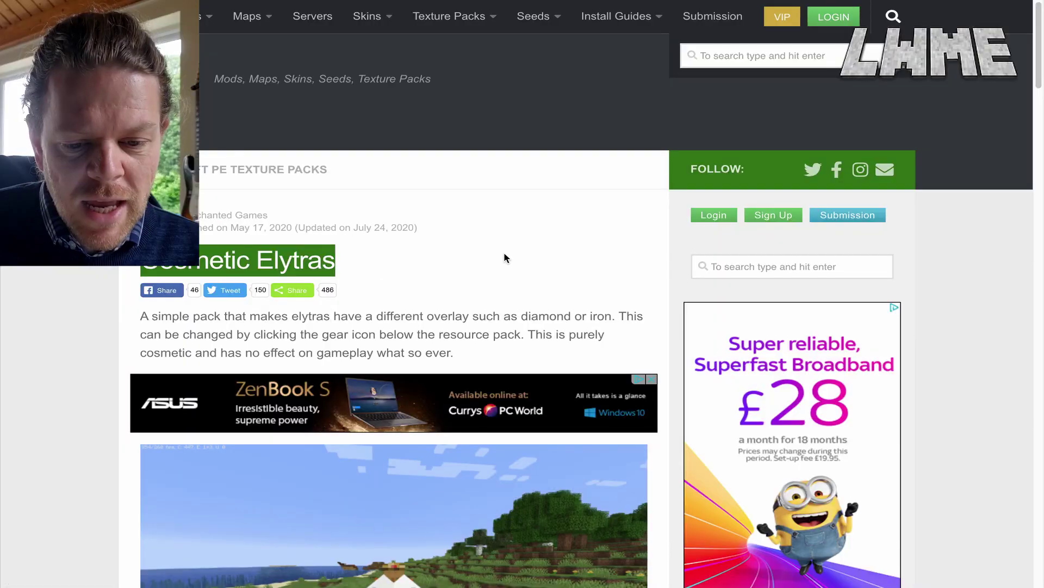
scroll(538, 258, "down", 9)
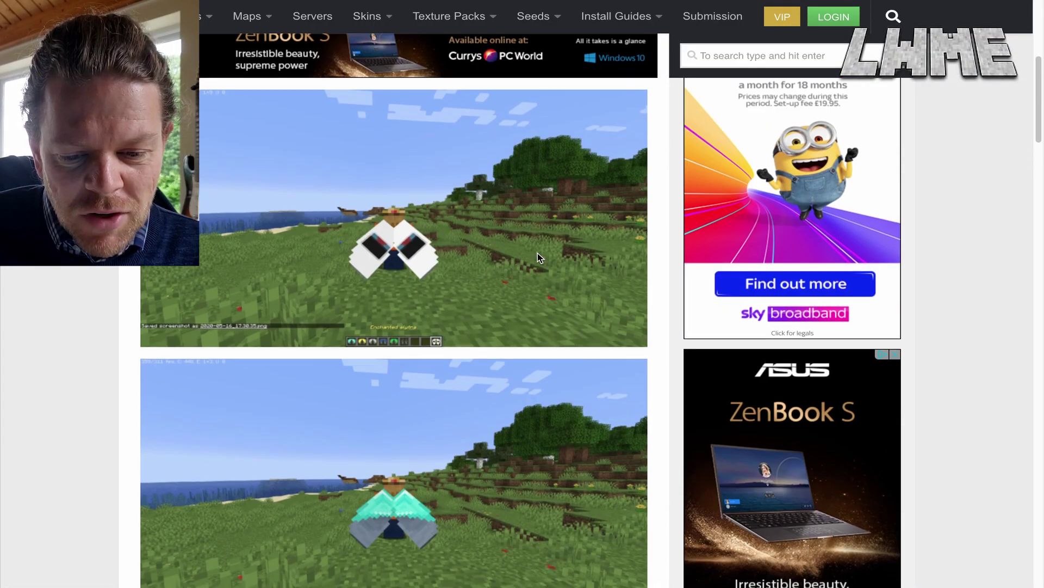
scroll(537, 257, "down", 15)
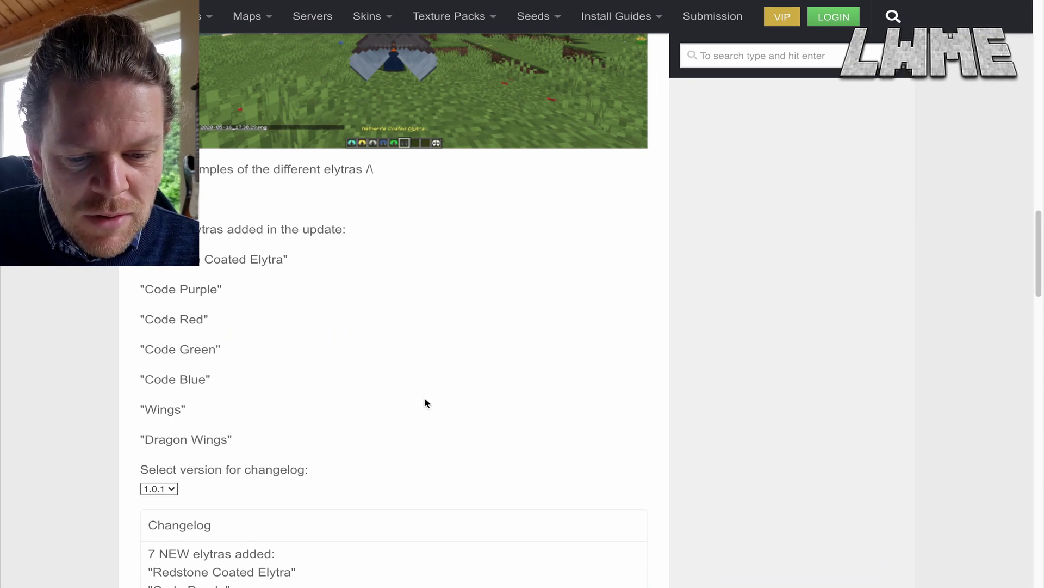
scroll(226, 310, "down", 9)
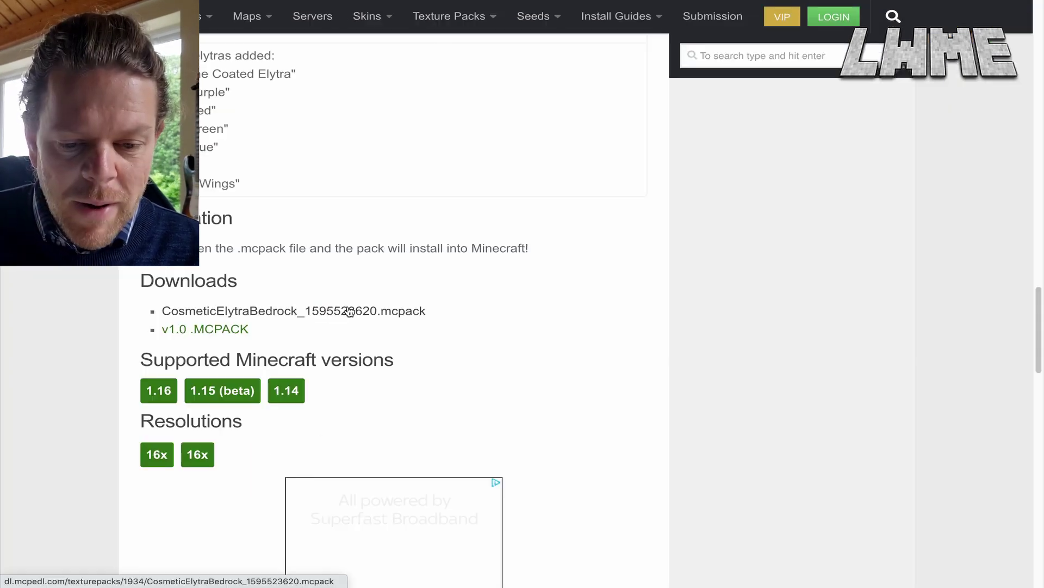
left_click(279, 455)
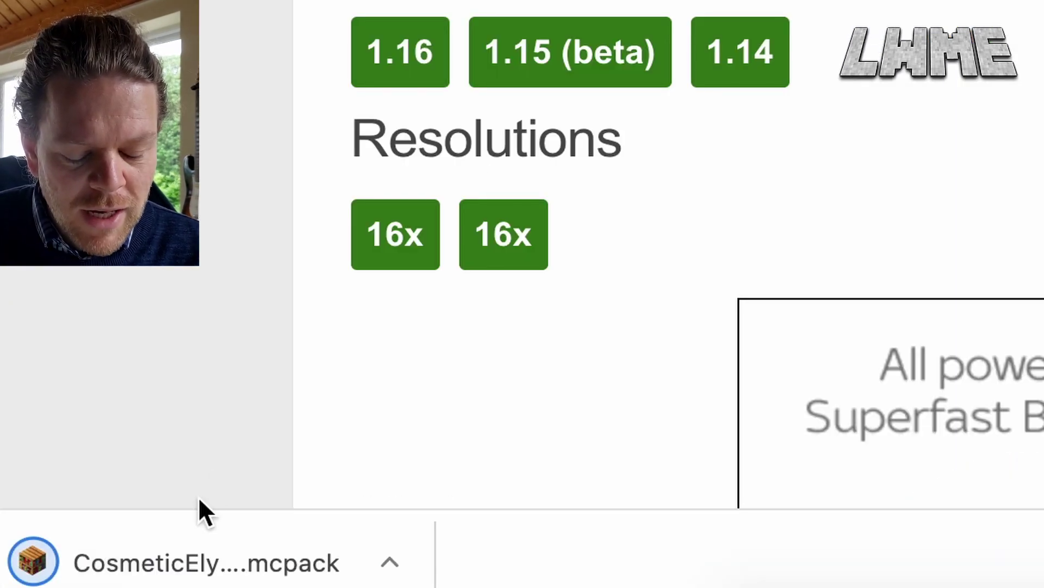
- Import the Cosmetic Elytra pack, then start a new world with Creative mode and Flat type
left_click(203, 560)
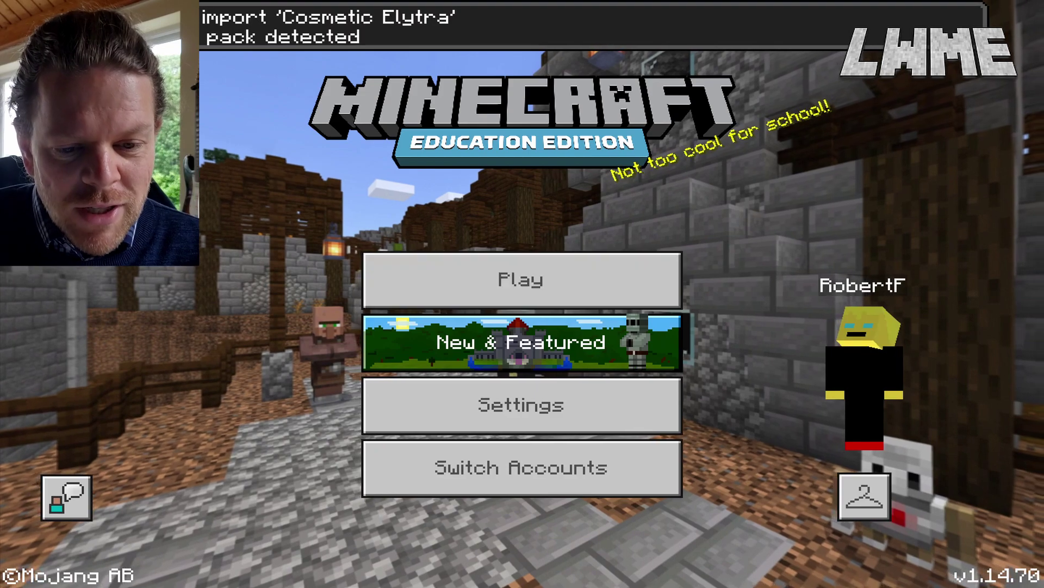
left_click(563, 276)
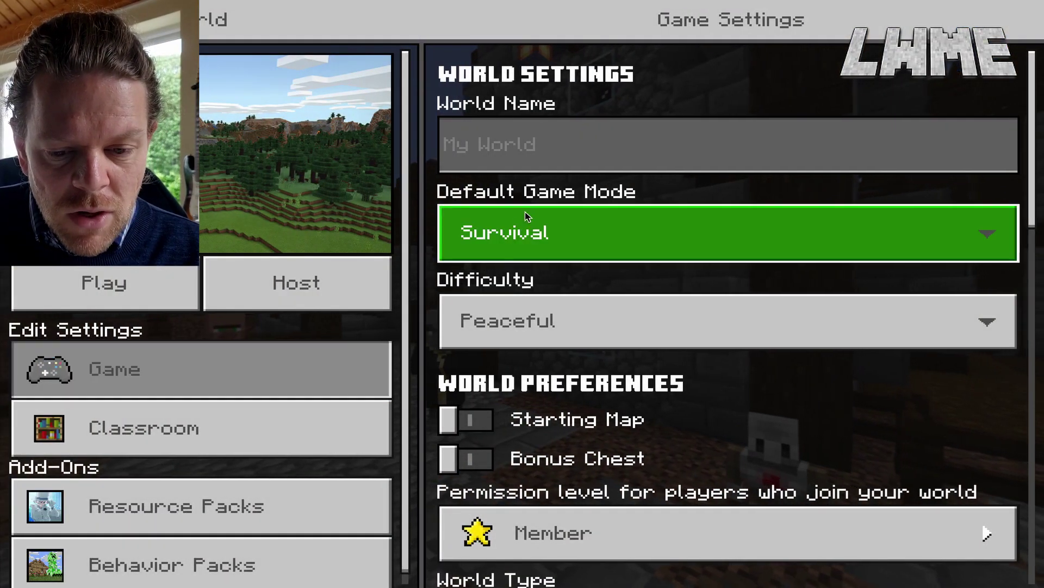
left_click(527, 229)
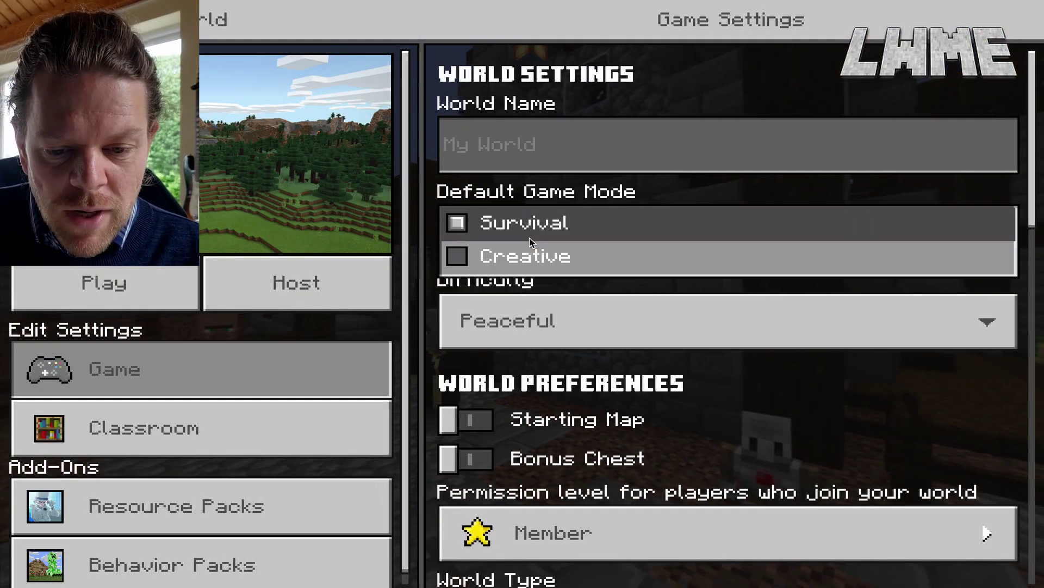
left_click(520, 260)
scroll(517, 318, "down", 2)
scroll(517, 321, "down", 1)
left_click(506, 484)
left_click(507, 486)
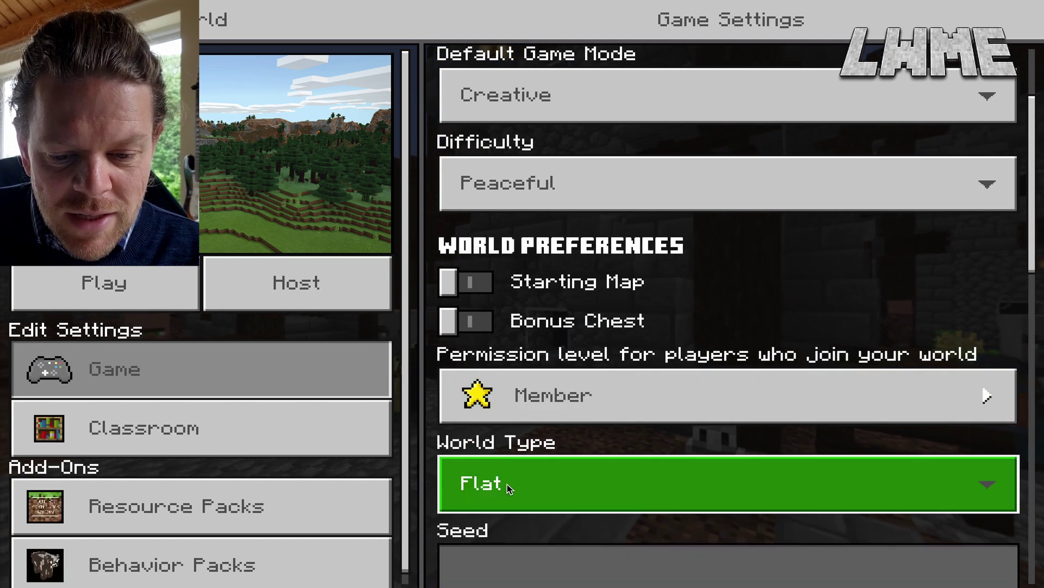
scroll(507, 484, "down", 3)
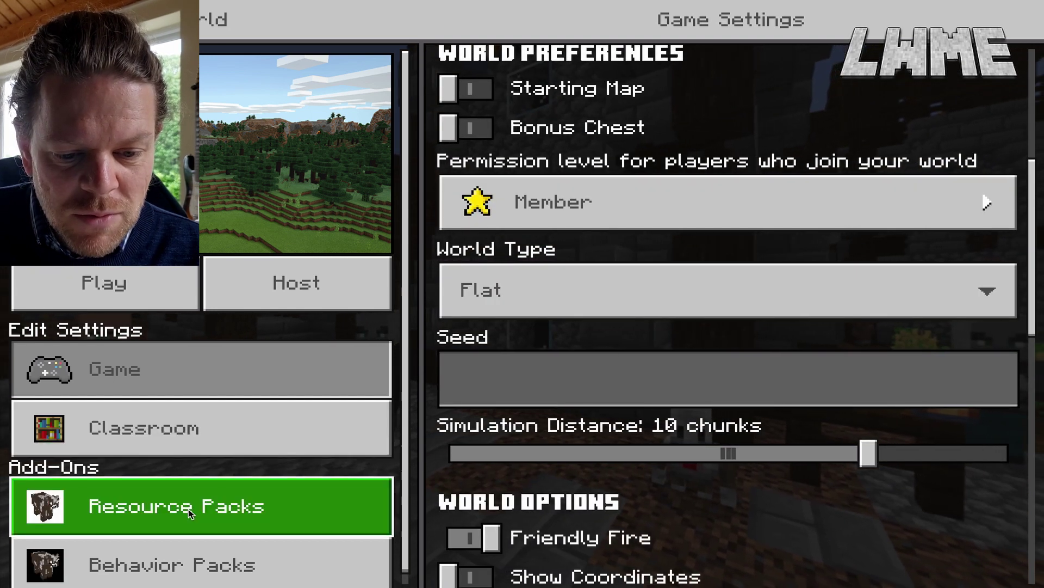
- Open the world's resource packs and expand the Cosmetic Elytra and active pack lists
left_click(189, 509)
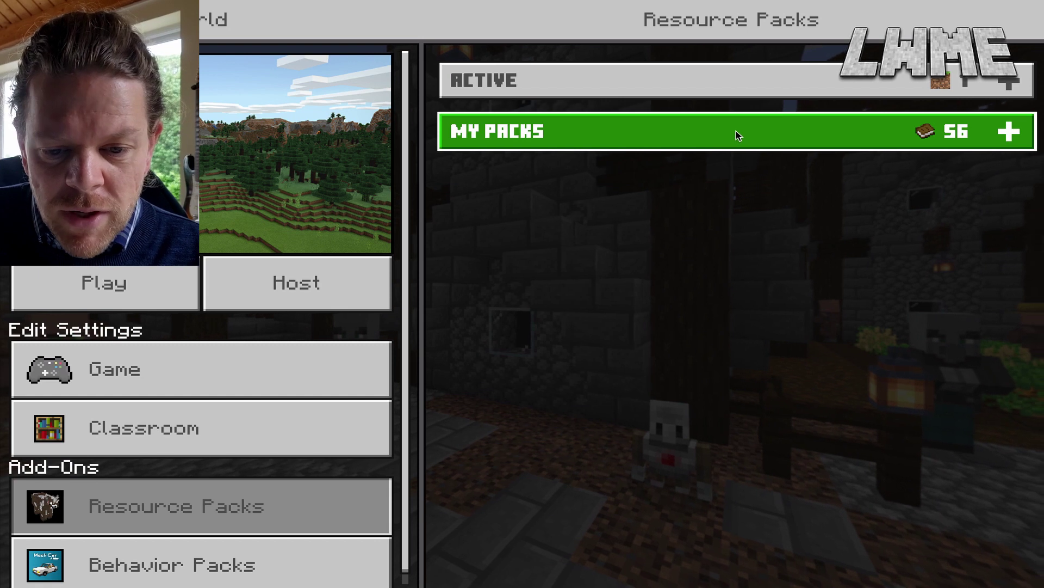
left_click(724, 140)
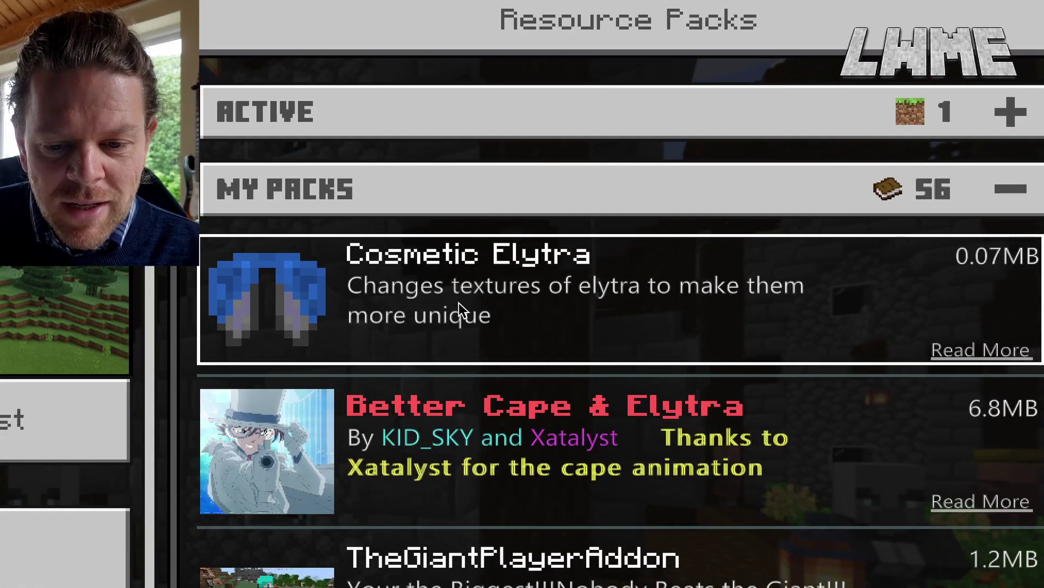
left_click(459, 302)
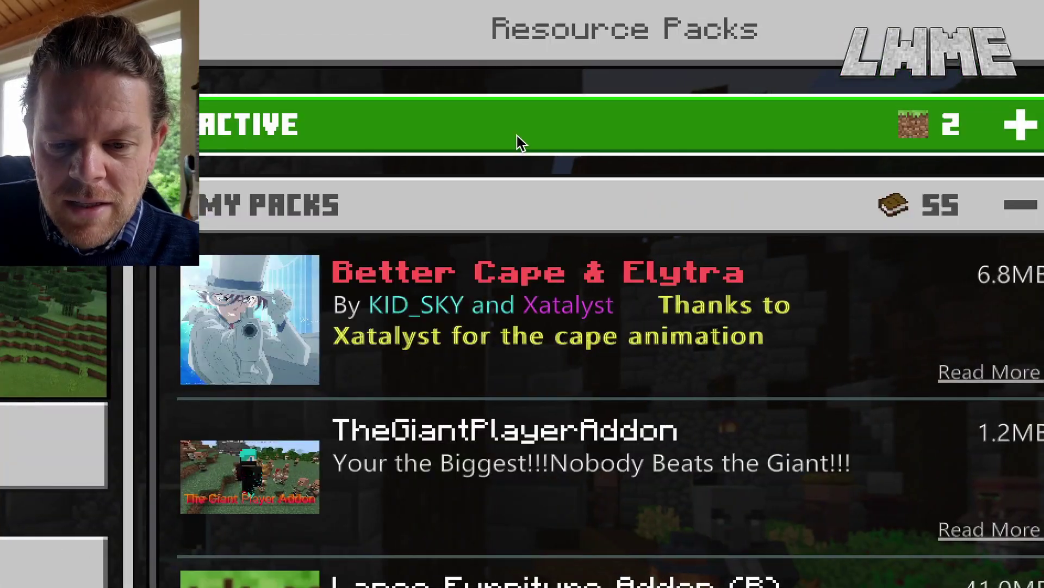
left_click(517, 138)
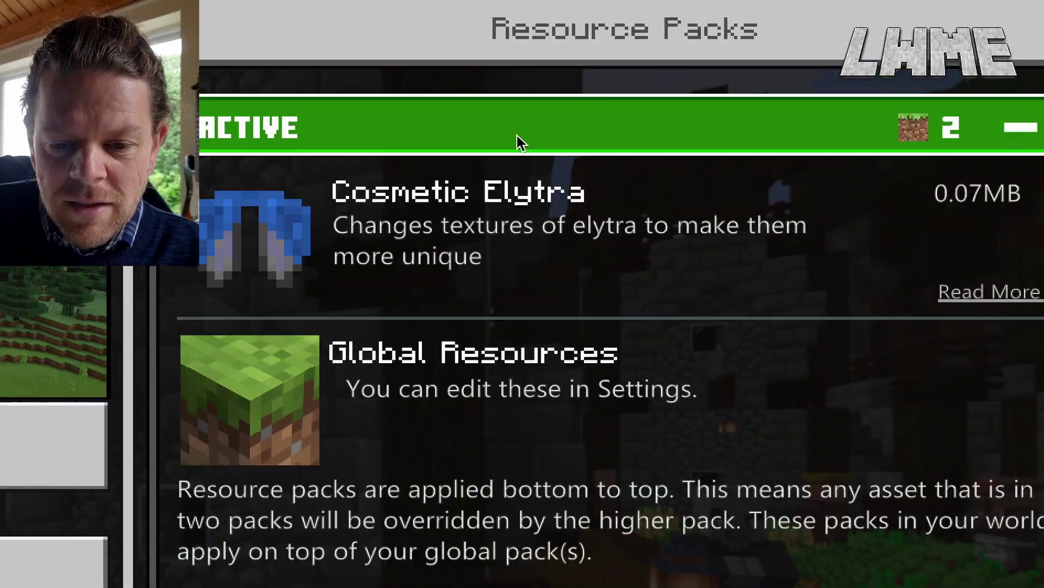
- Set Cosmetic Elytra's style to Diamond Coated Elytra and launch the world
left_click(906, 261)
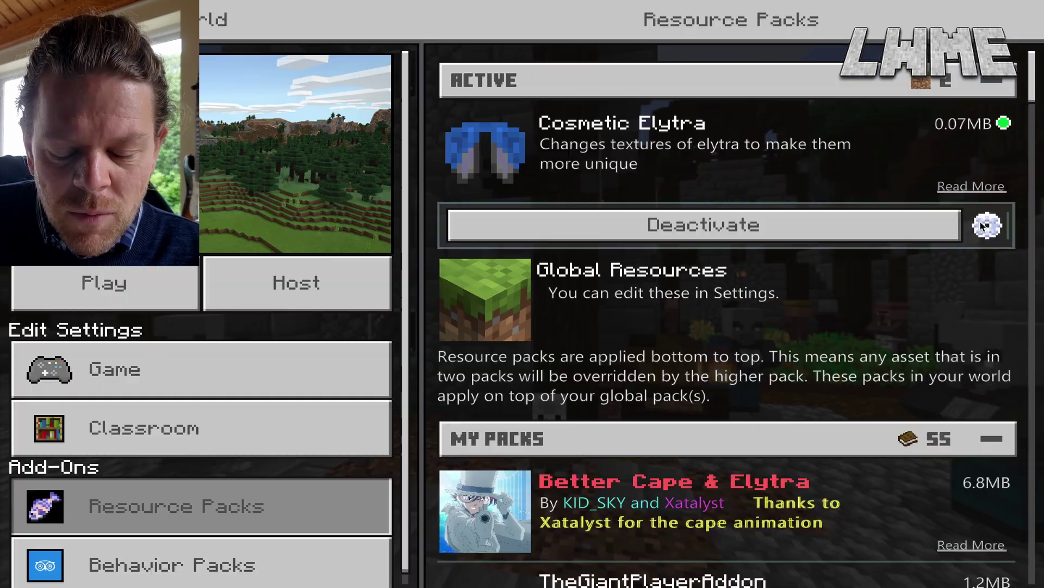
left_click(1015, 352)
left_click_drag(866, 145, 383, 125)
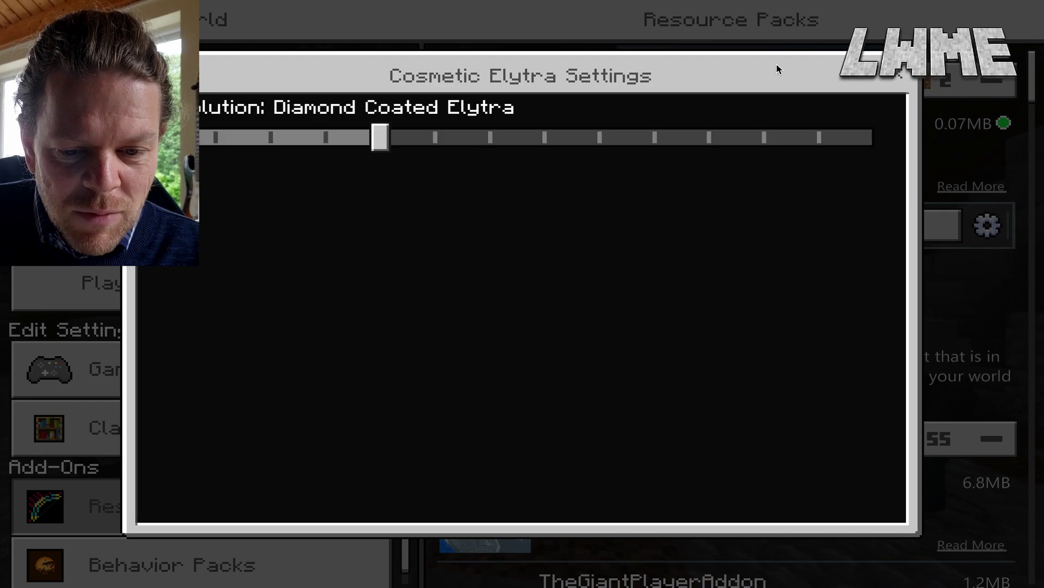
left_click(891, 80)
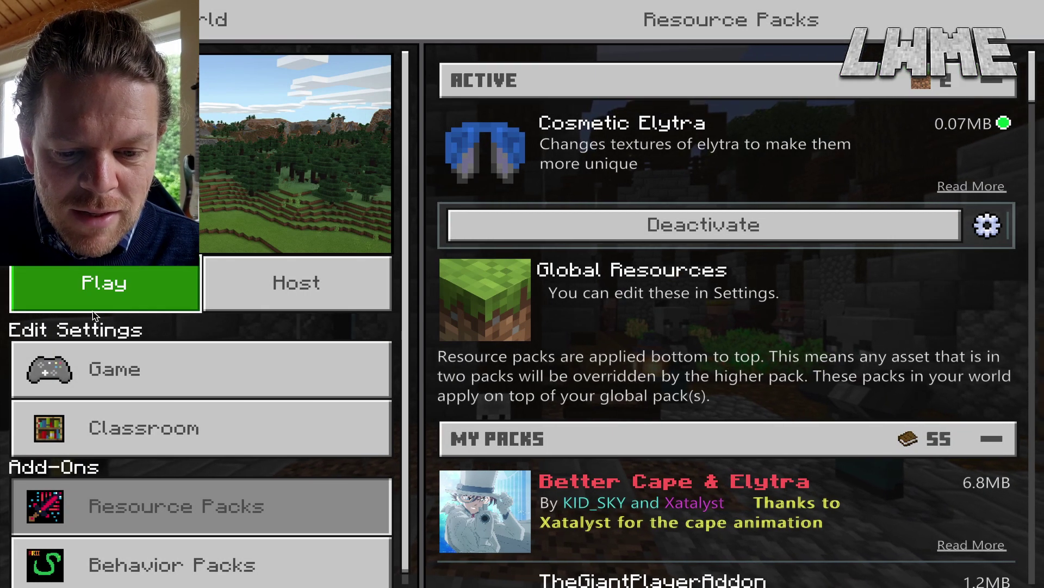
left_click(93, 310)
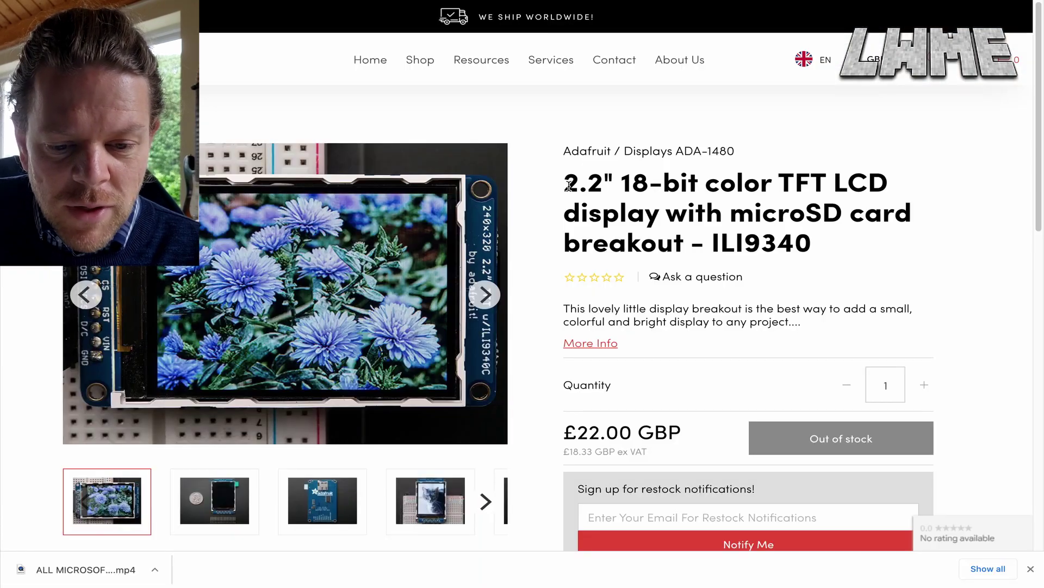
- Look through the 2.2" TFT LCD breakout's photos, including the sunflower shot, and read its description
left_click_drag(570, 185, 831, 247)
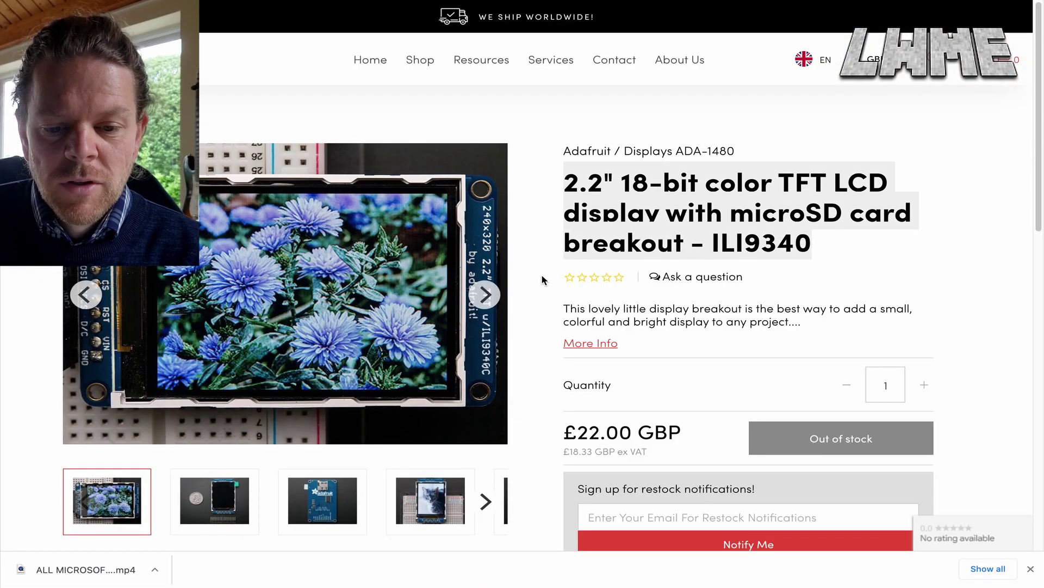
scroll(544, 280, "down", 4)
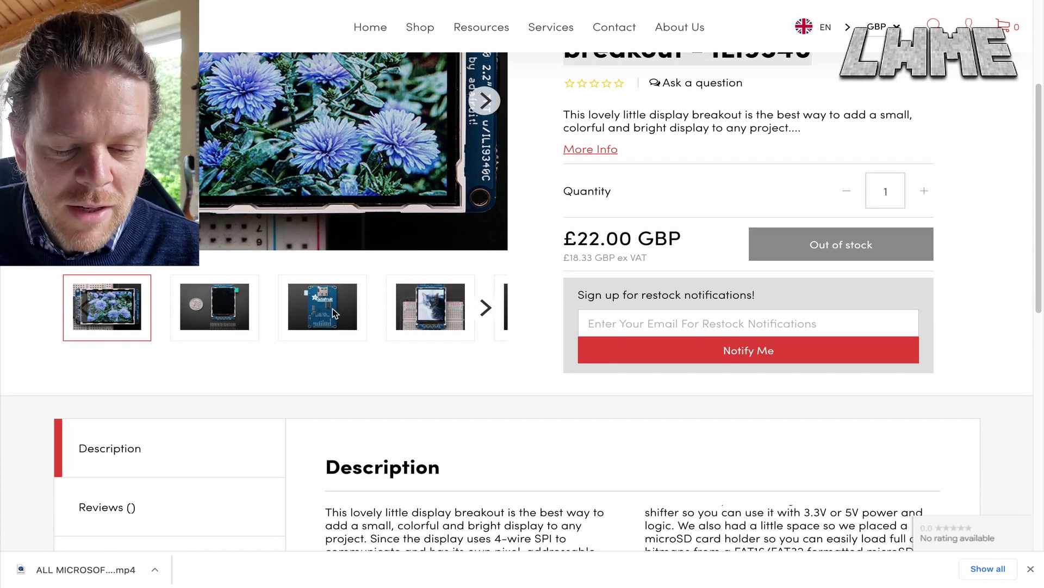
left_click(208, 306)
scroll(285, 198, "up", 4)
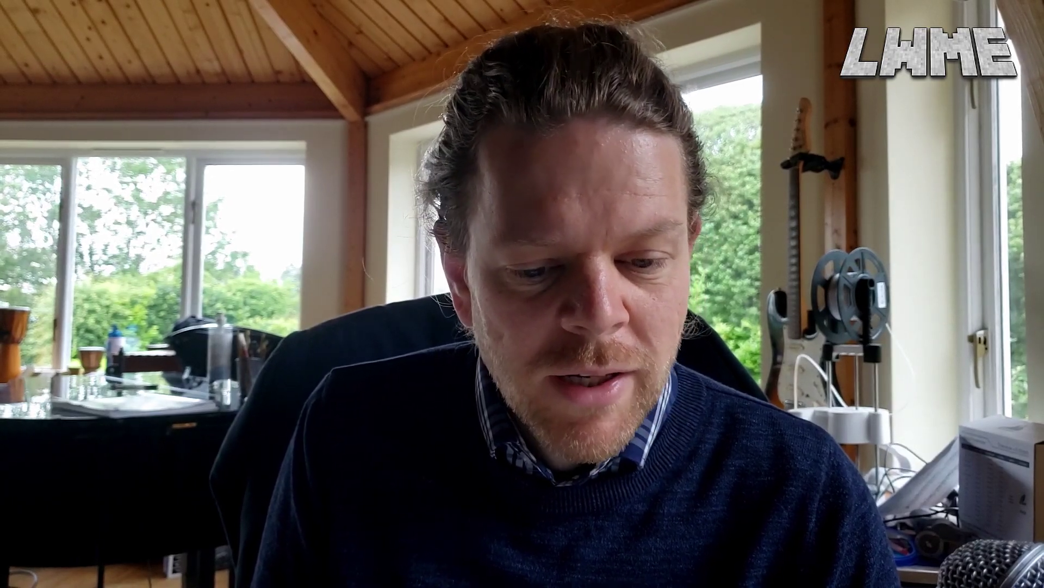
left_click(463, 501)
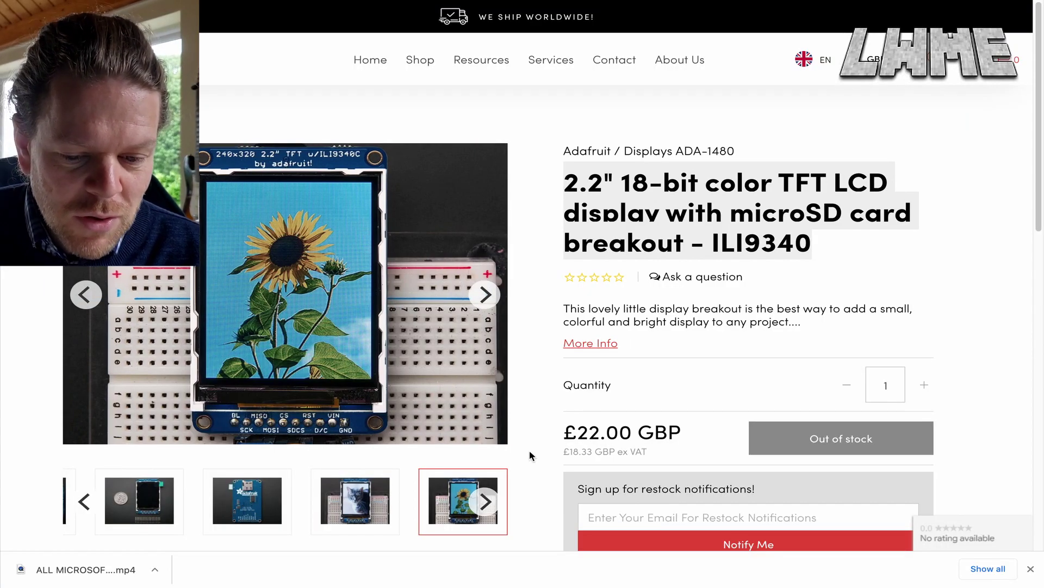
scroll(566, 430, "down", 7)
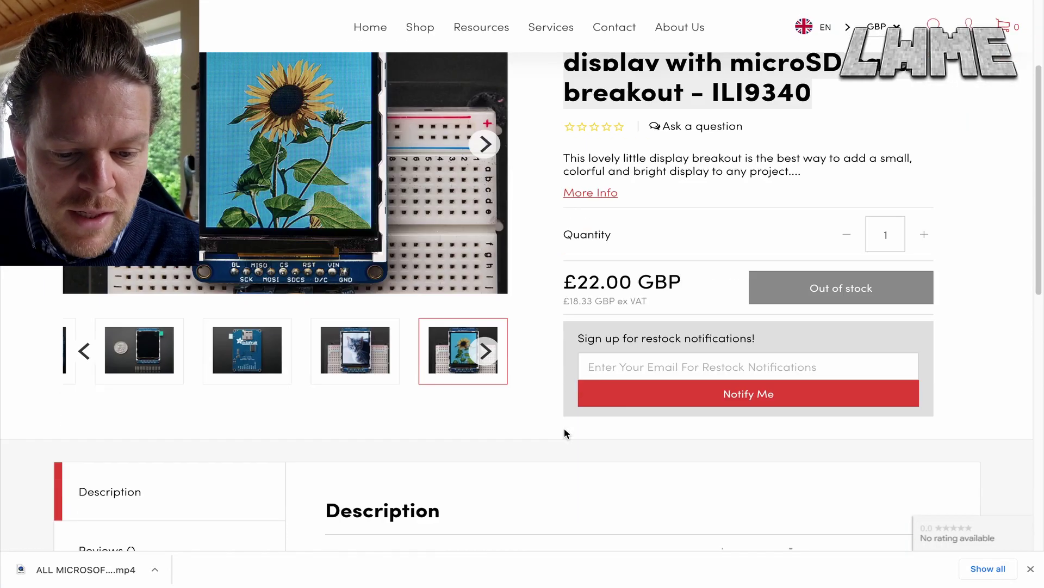
left_click_drag(328, 299, 361, 341)
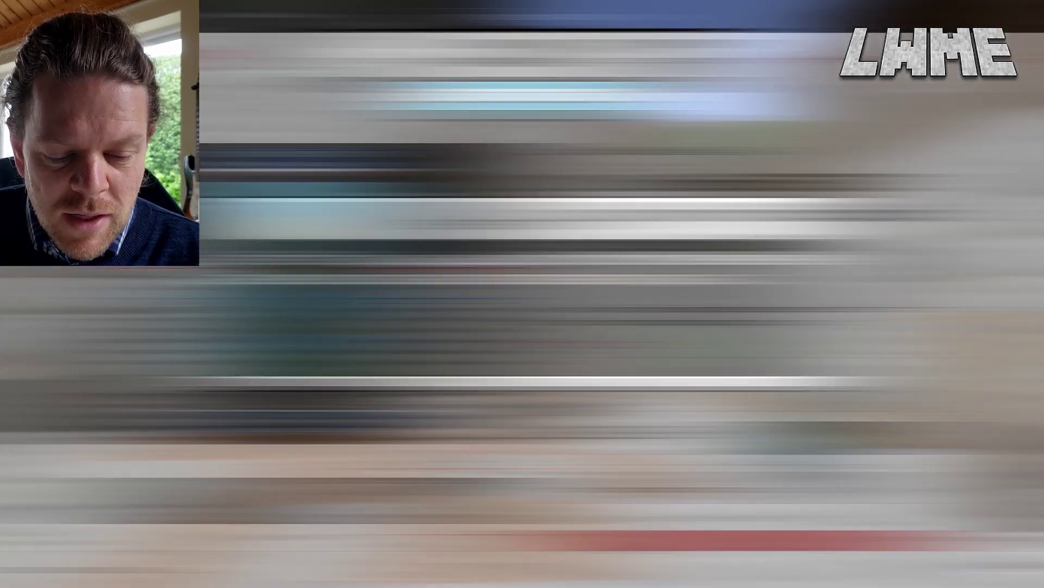
key("w")
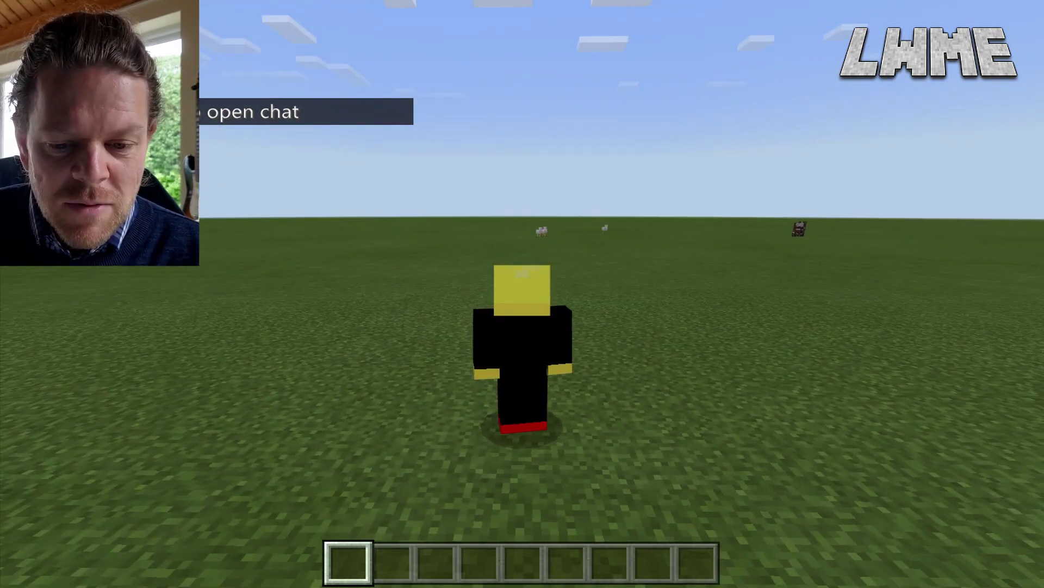
- Search 'ely' in the creative inventory and equip the Elytra
key("e")
left_click(431, 190)
type("ely")
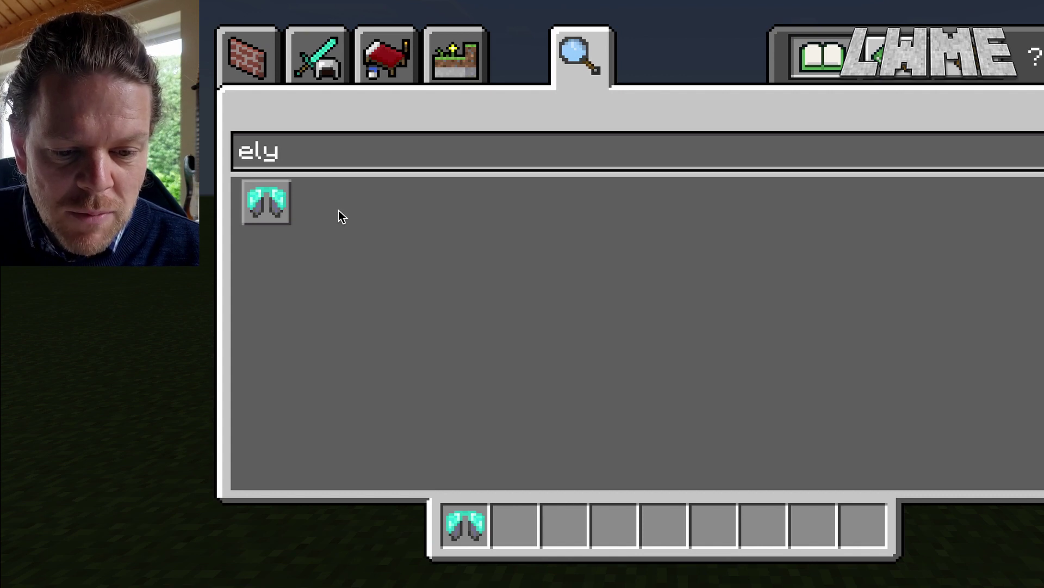
key("Escape")
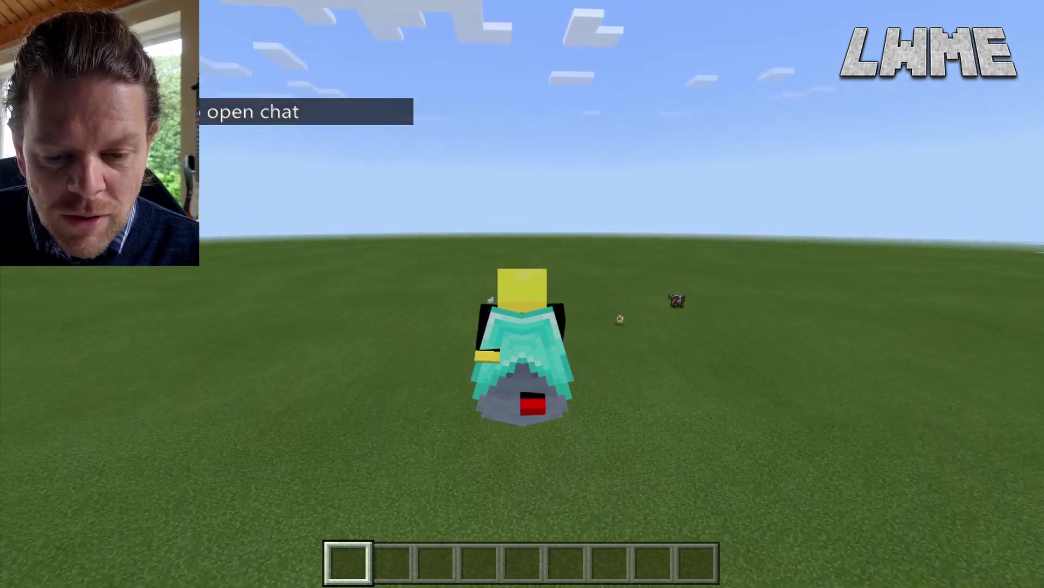
- Jump, crouch and glide, switching F5 views to see the diamond-coated wings
key("shift")
key("space")
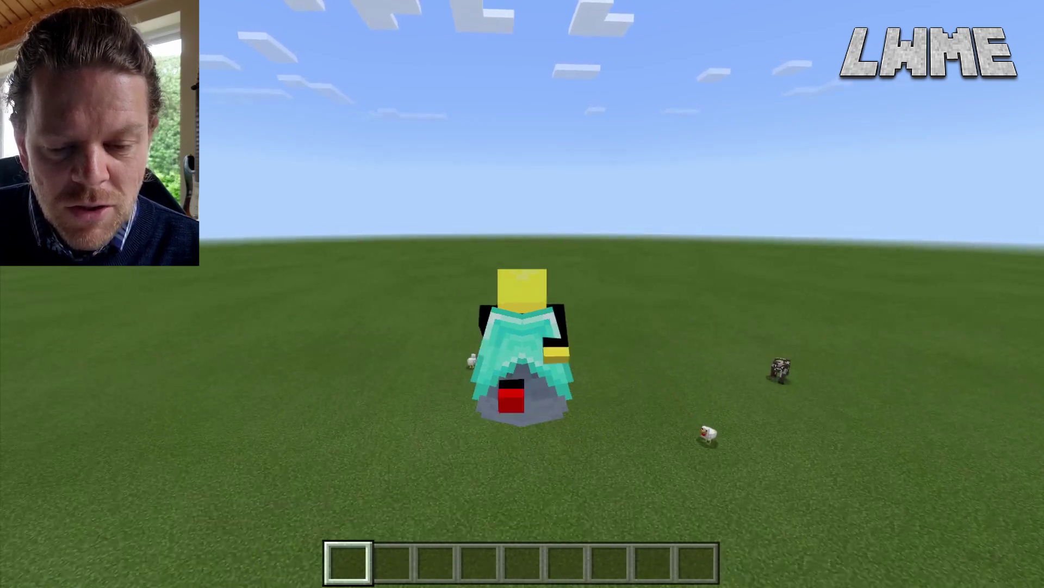
key("shift")
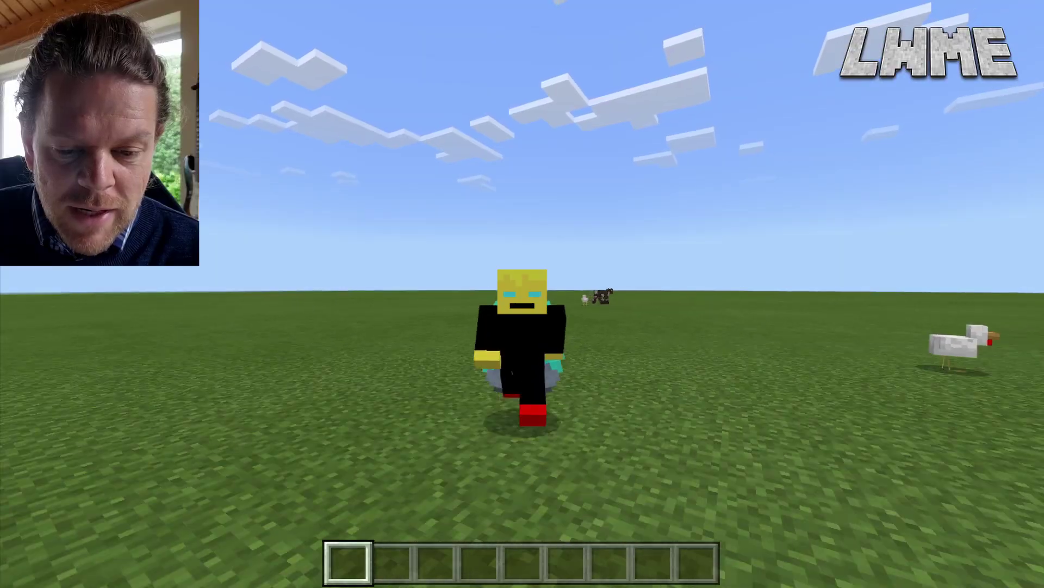
key("w")
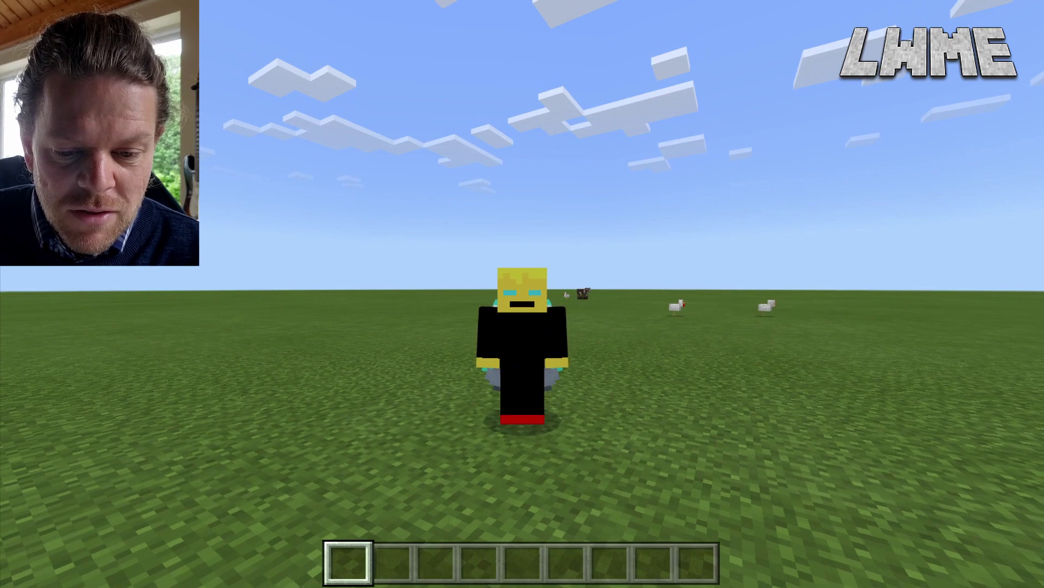
key("F5")
mouse_move(523, 294)
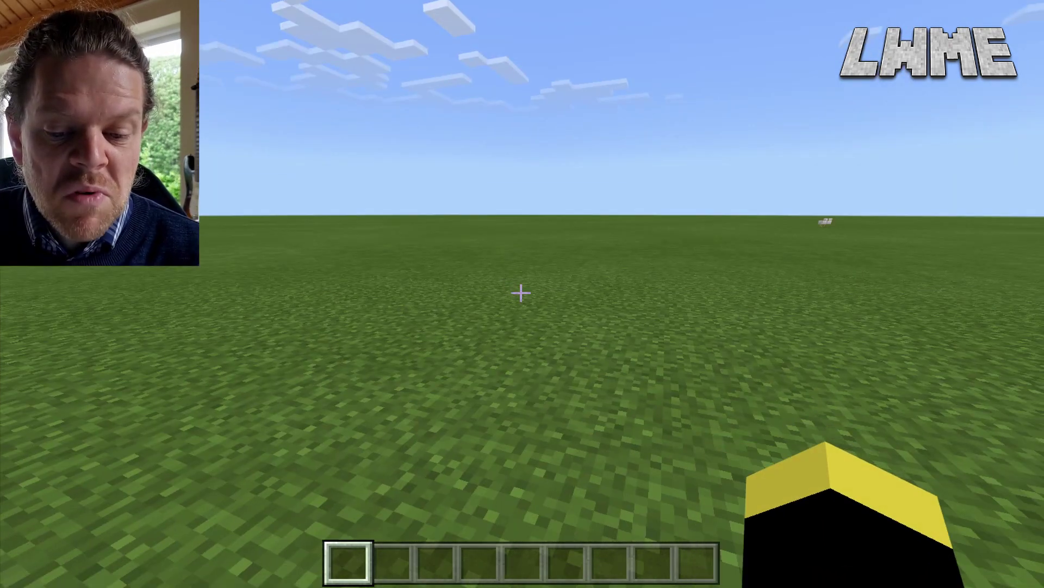
key("F5")
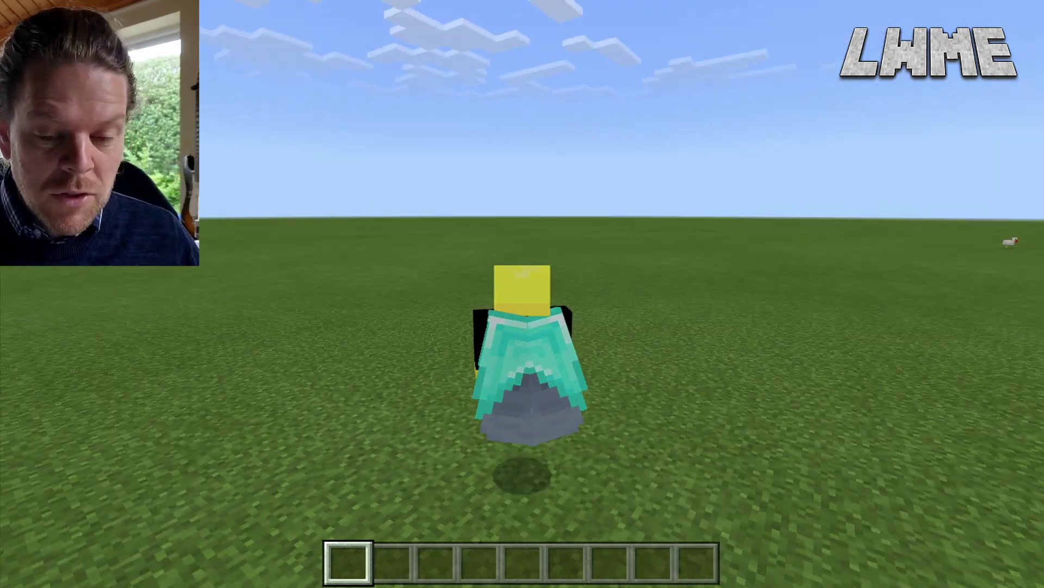
key("w")
key("space")
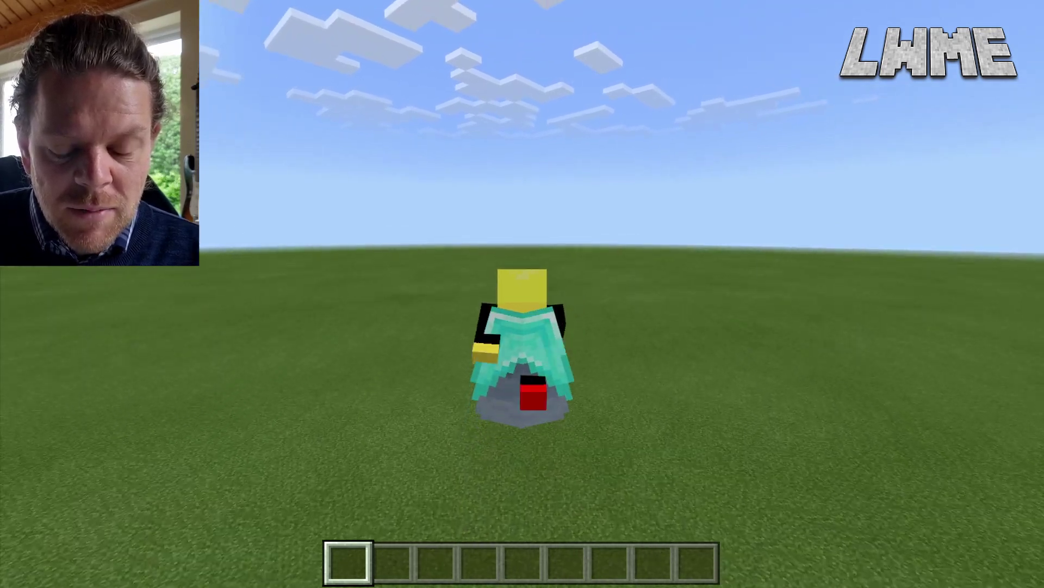
- Add a golden helmet and leggings to the hotbar, try the golden chestplate, then re-equip the elytra
key("space")
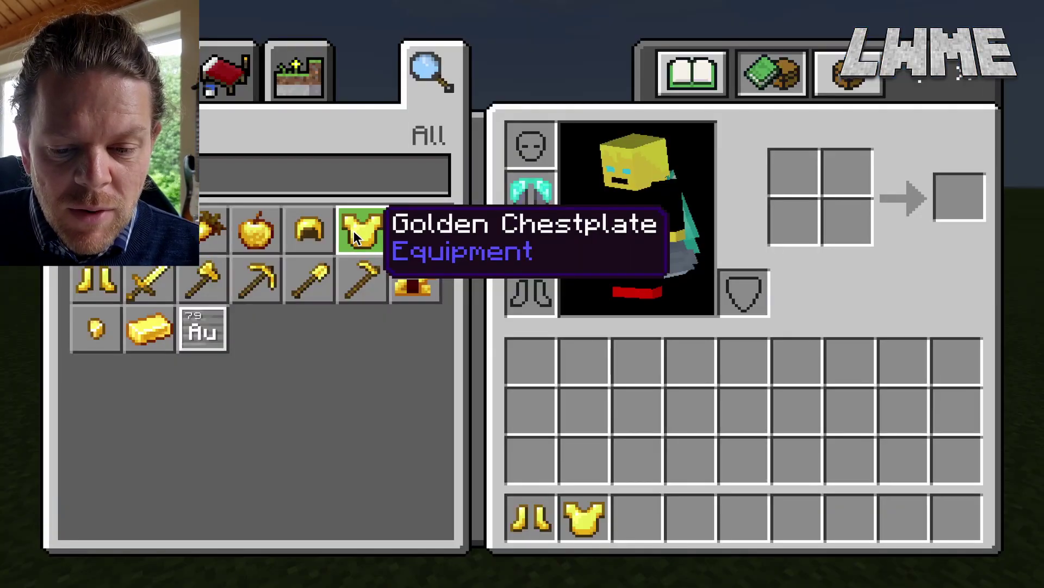
left_click(309, 238, "shift")
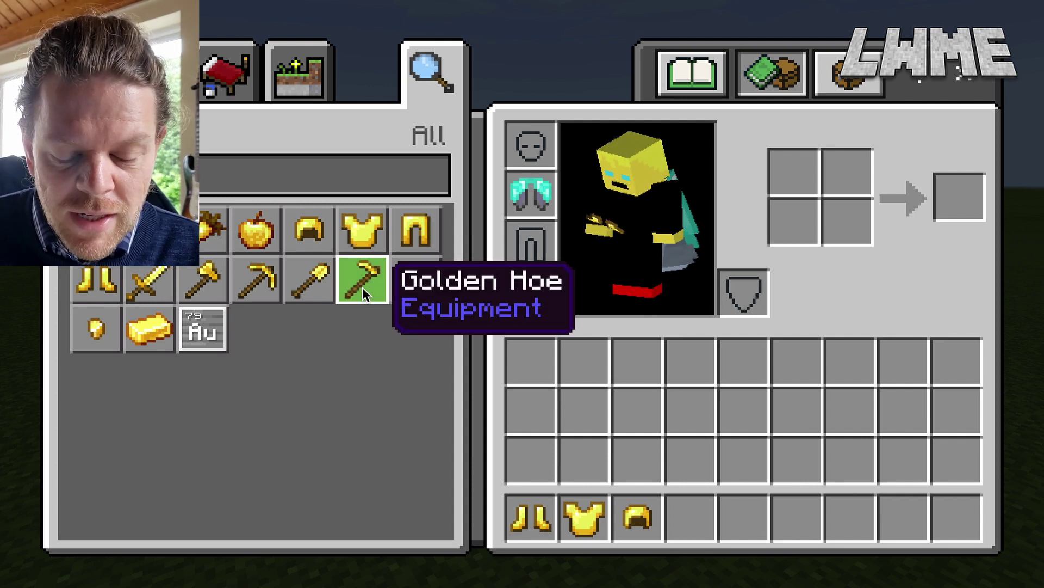
left_click(415, 232, "shift")
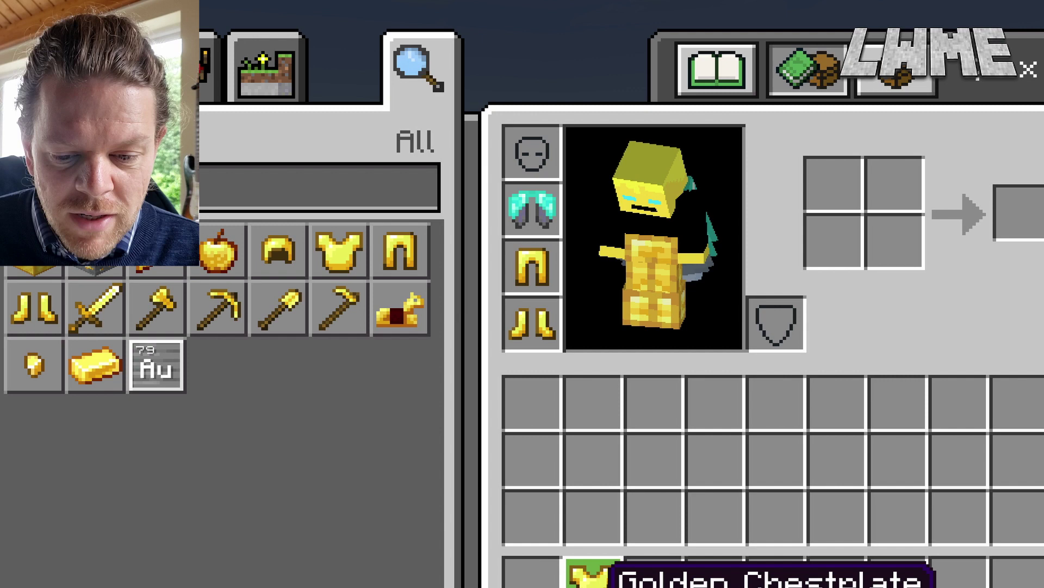
left_click(593, 571)
left_click(527, 219)
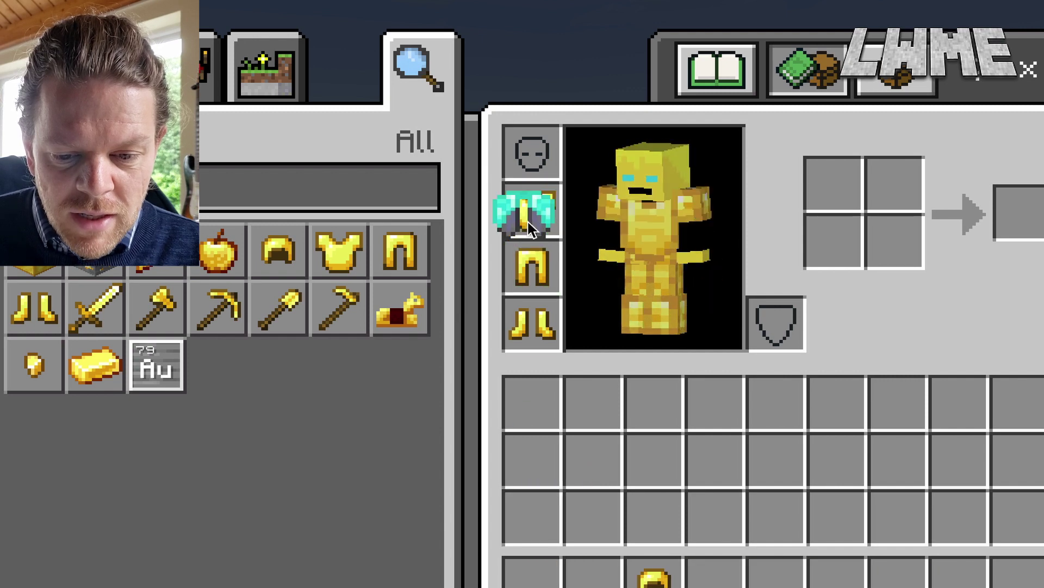
left_click(527, 206)
left_click(593, 571)
- Put the golden helmet on the player and view them from the front with F5
left_click(659, 572)
left_click(533, 155)
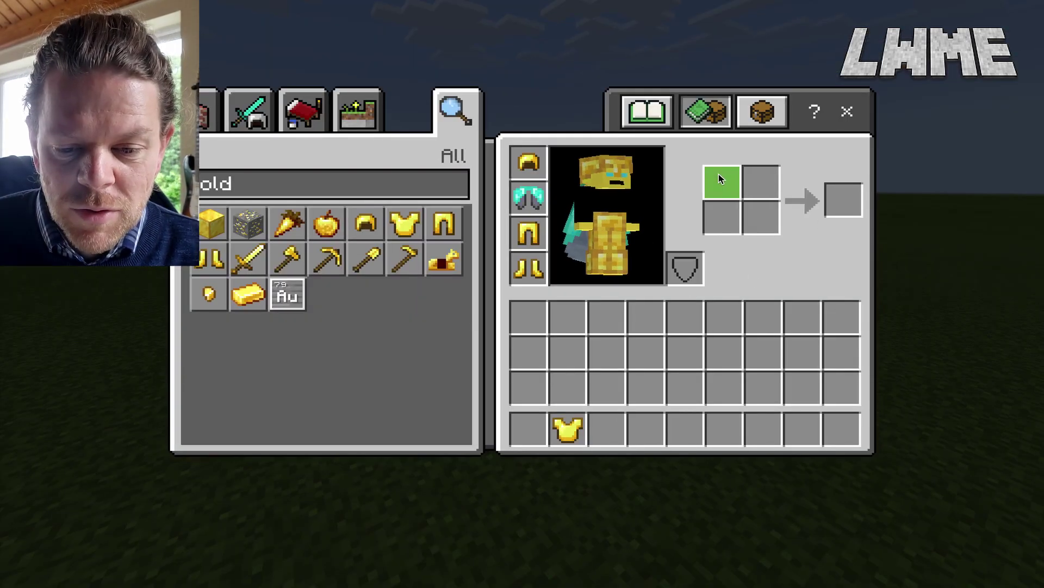
key("e")
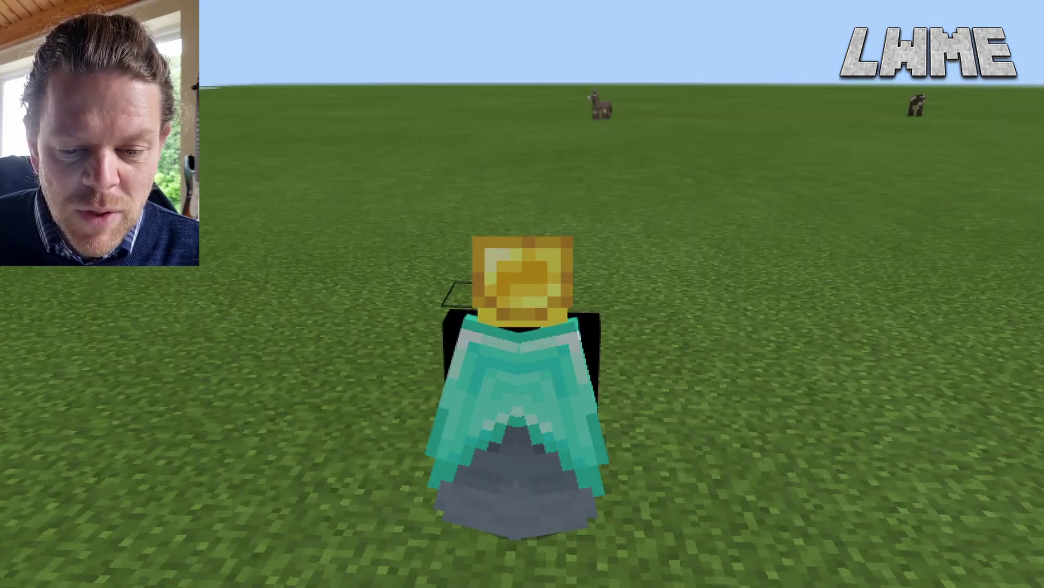
key("F5")
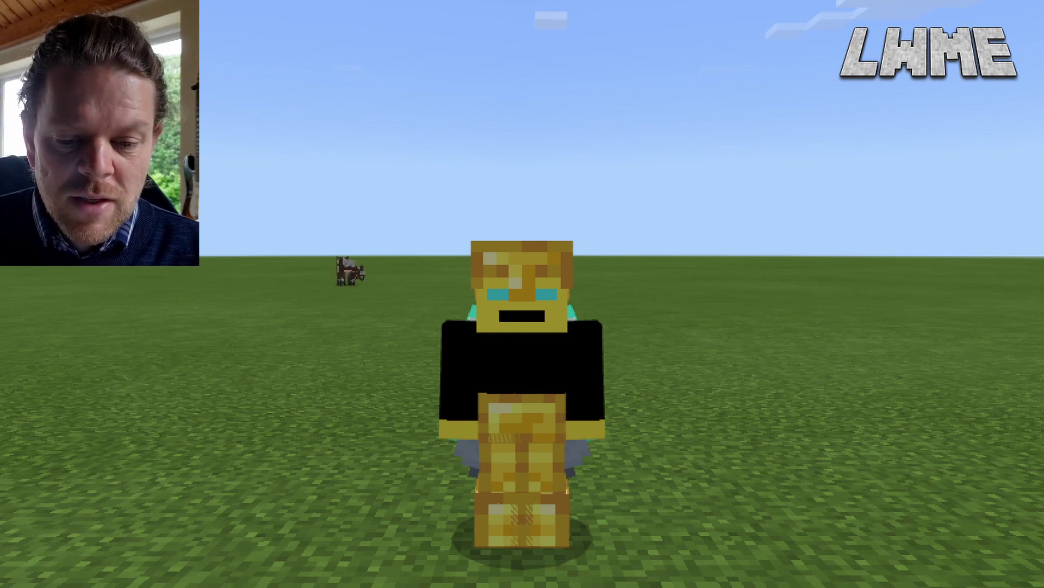
key("F5")
key("F5")
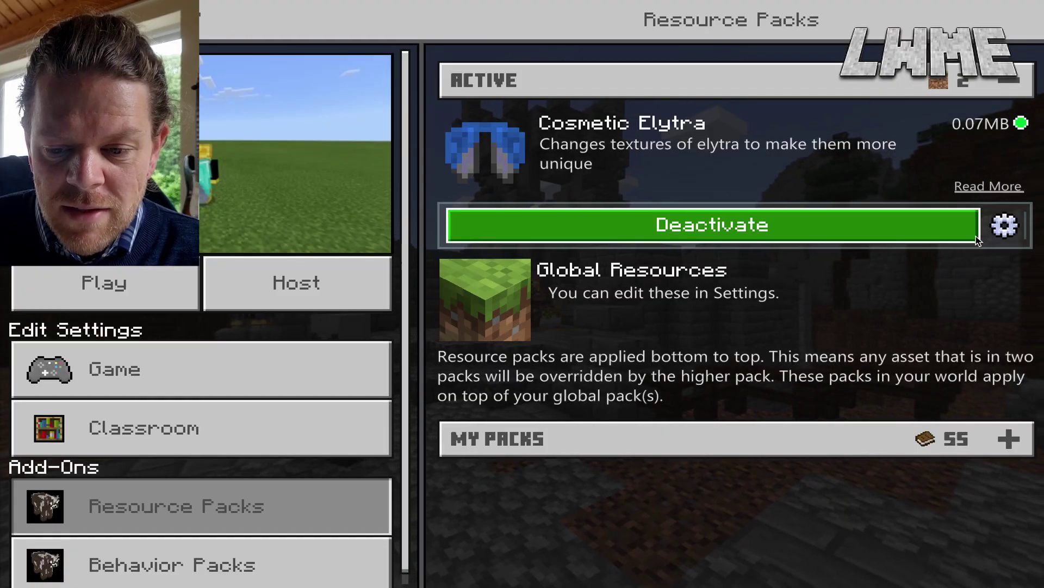
- Set the Cosmetic Elytra style to Redstone Coated Elytra
left_click(1005, 225)
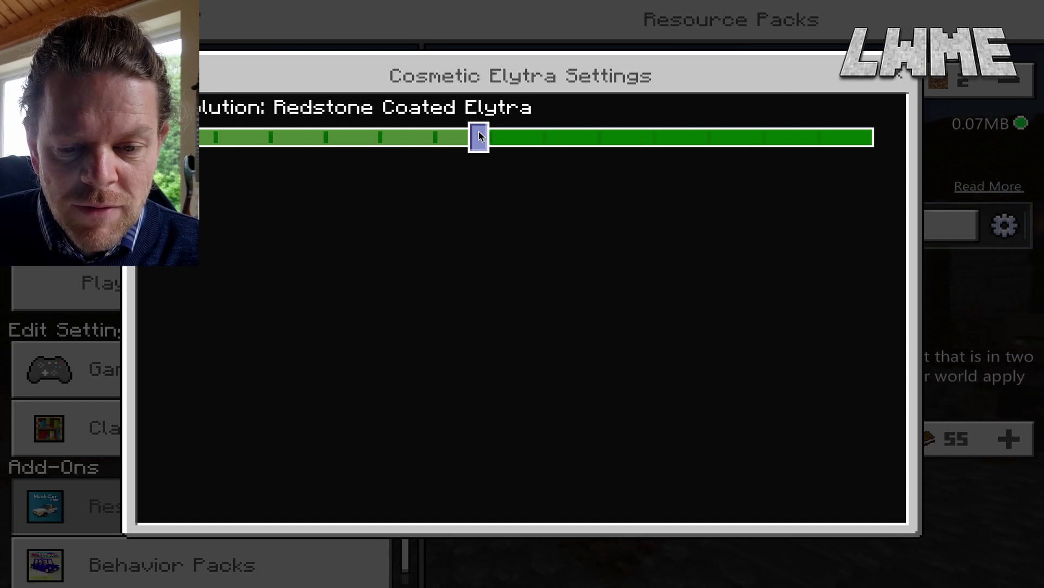
left_click_drag(478, 131, 479, 132)
left_click(906, 76)
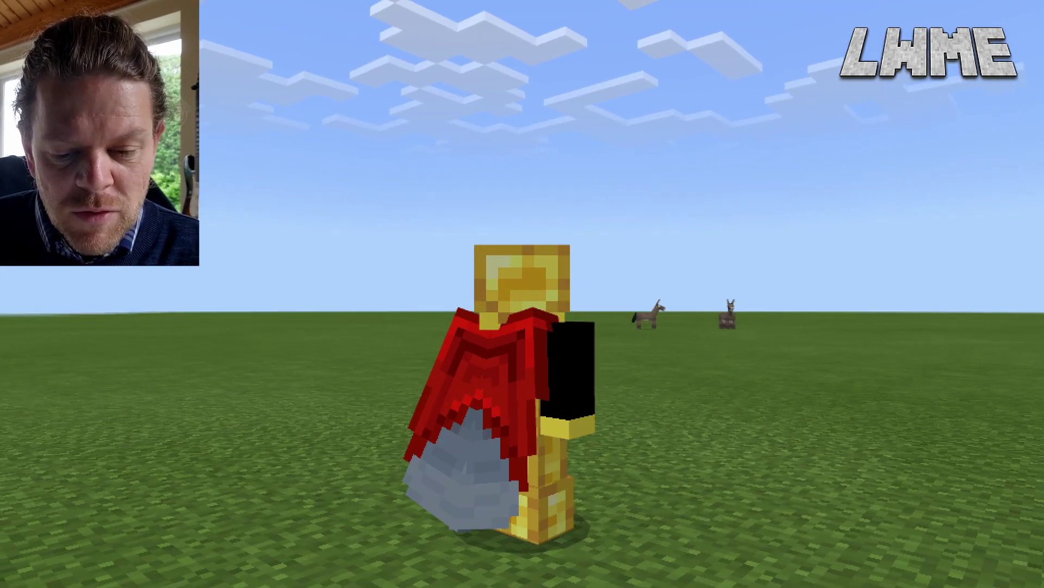
- Walk around, grab a diamond sword from the inventory, and change views to see the red wings
key("shift")
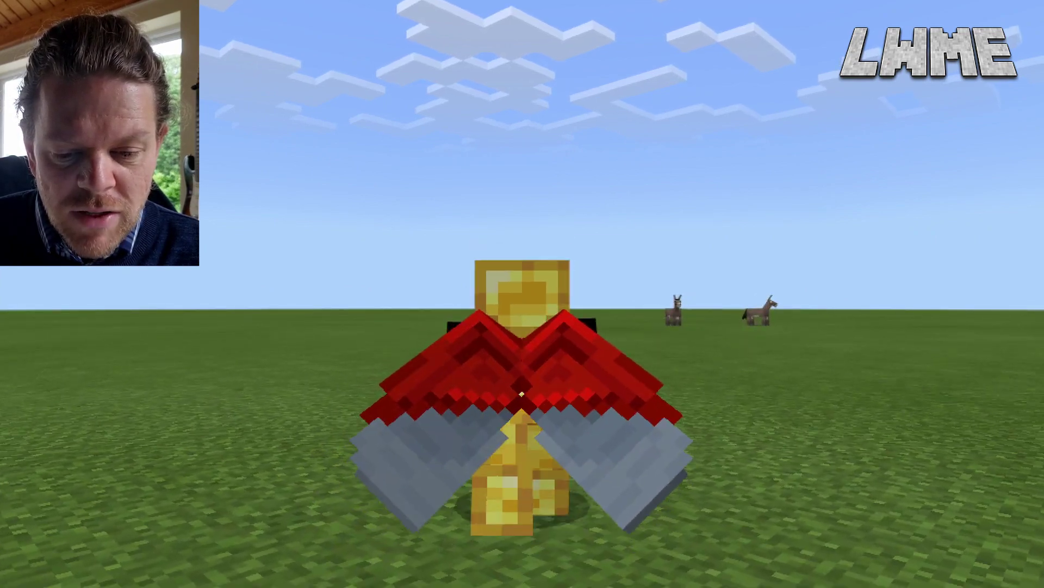
key("w")
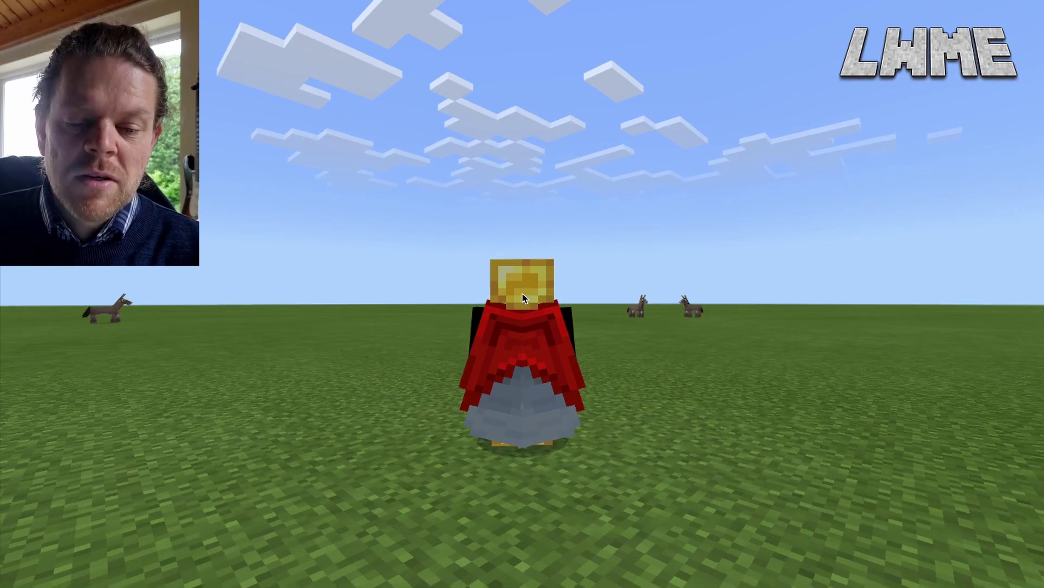
key("e")
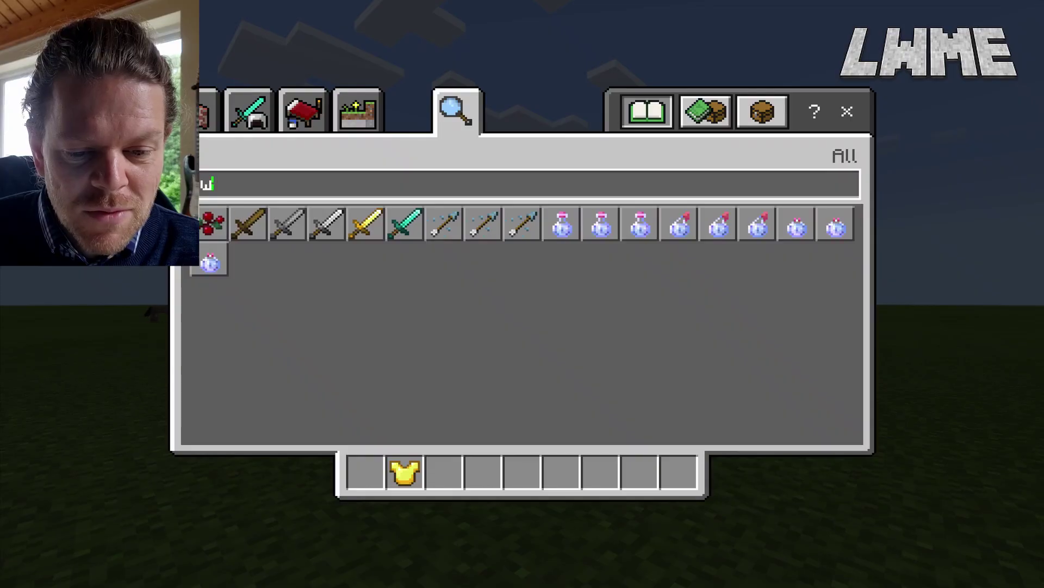
type("o")
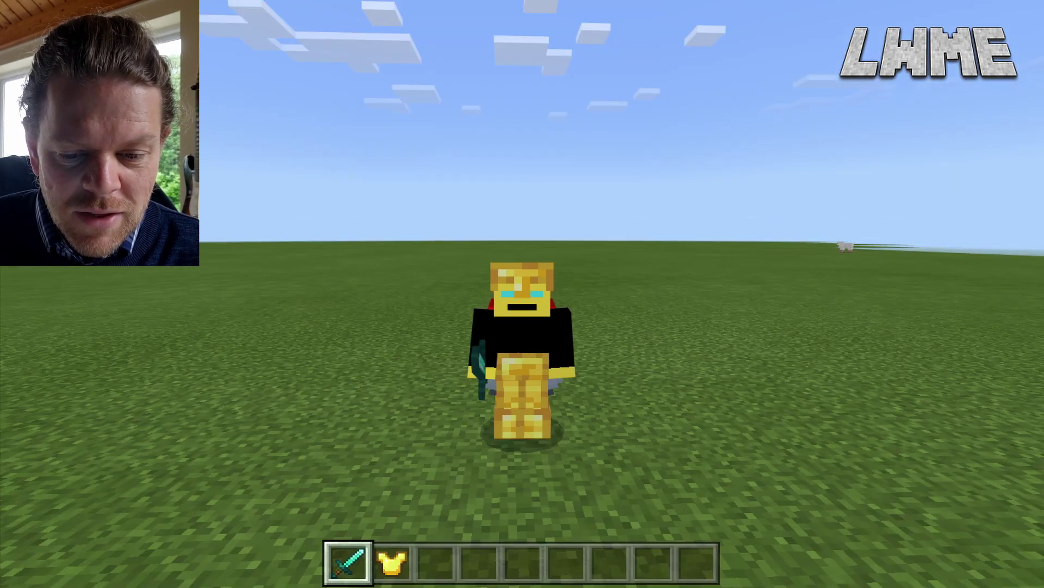
key("F5")
key("F5")
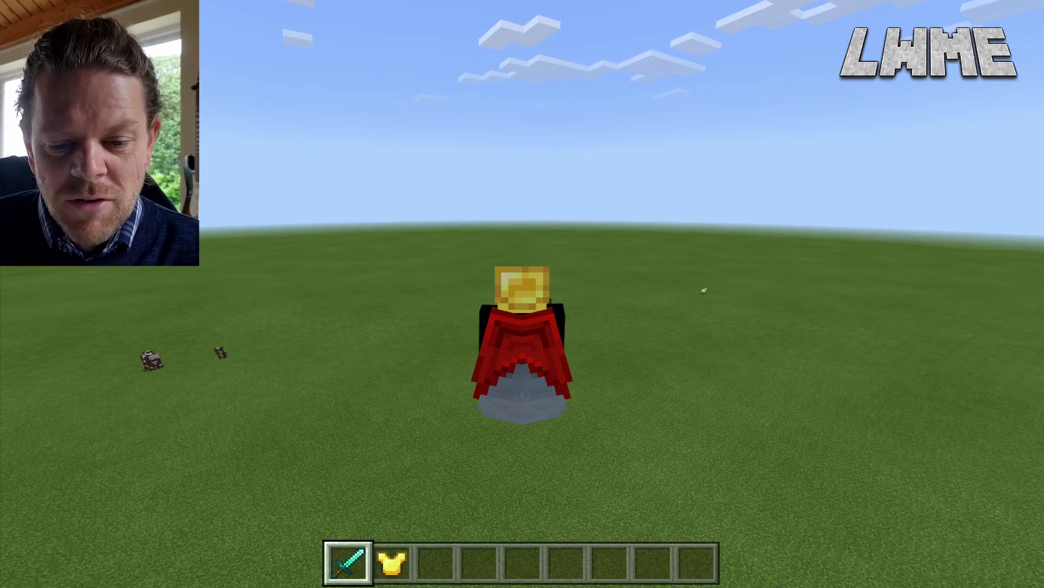
key("s")
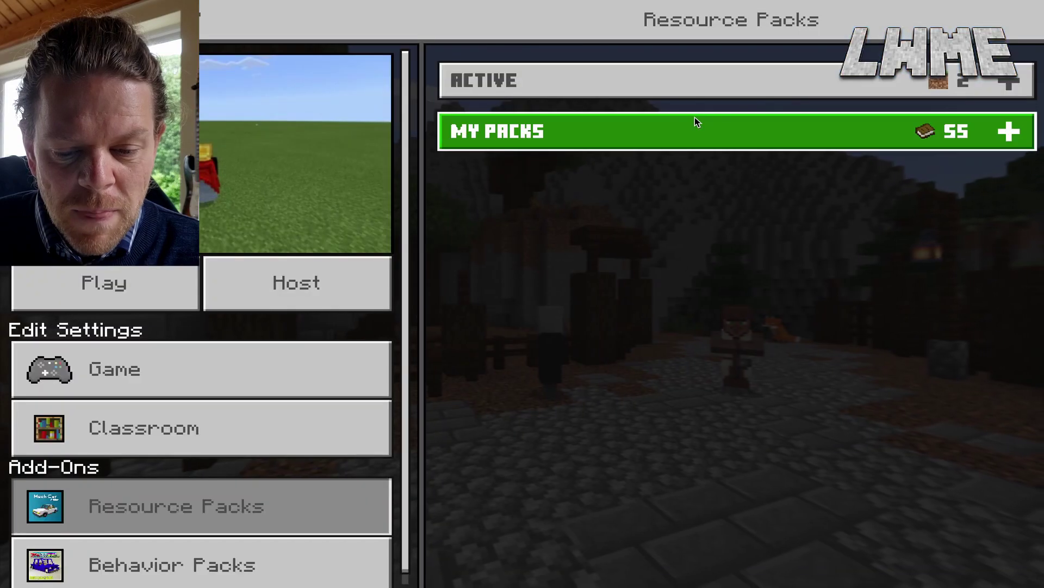
- Switch the Cosmetic Elytra style to Gold Coated Elytra and launch the world
left_click(695, 82)
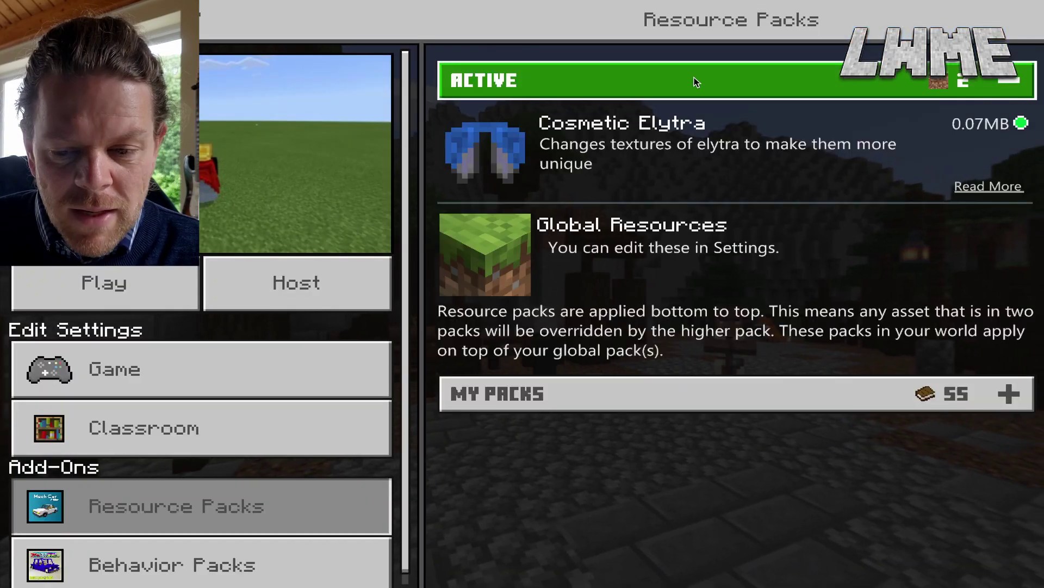
left_click(856, 171)
left_click(1003, 226)
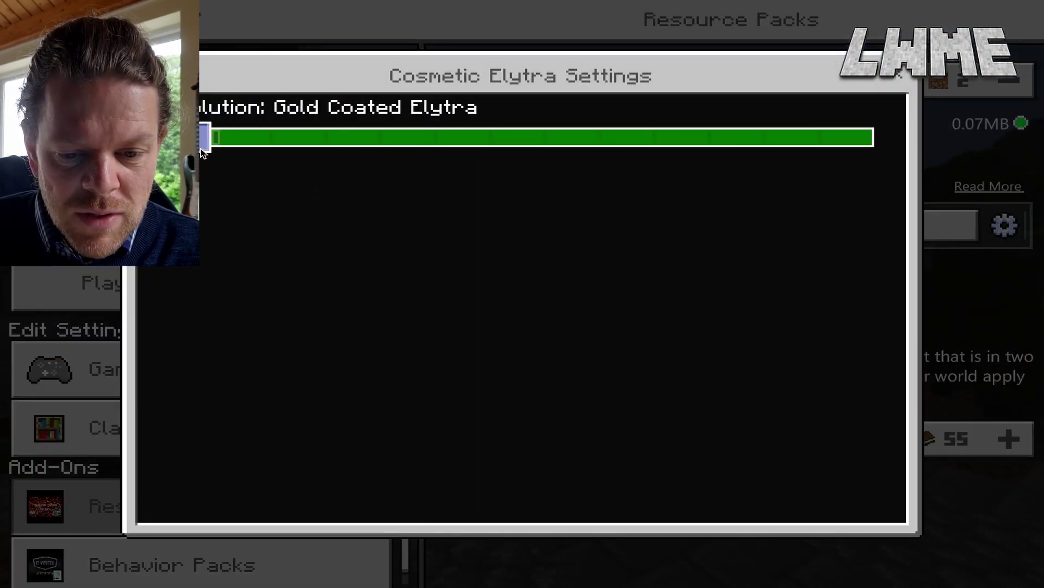
left_click(895, 86)
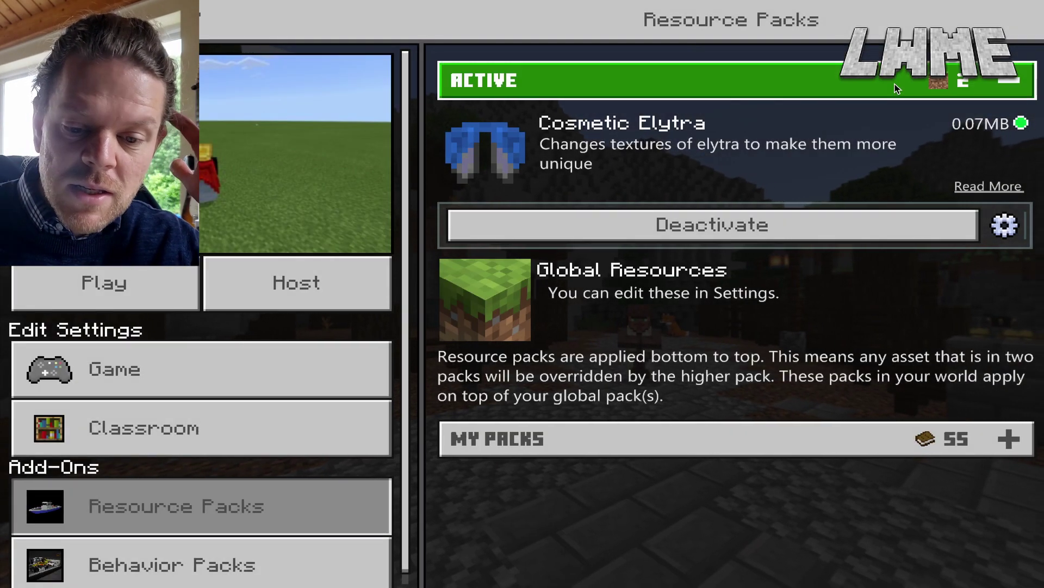
left_click(162, 279)
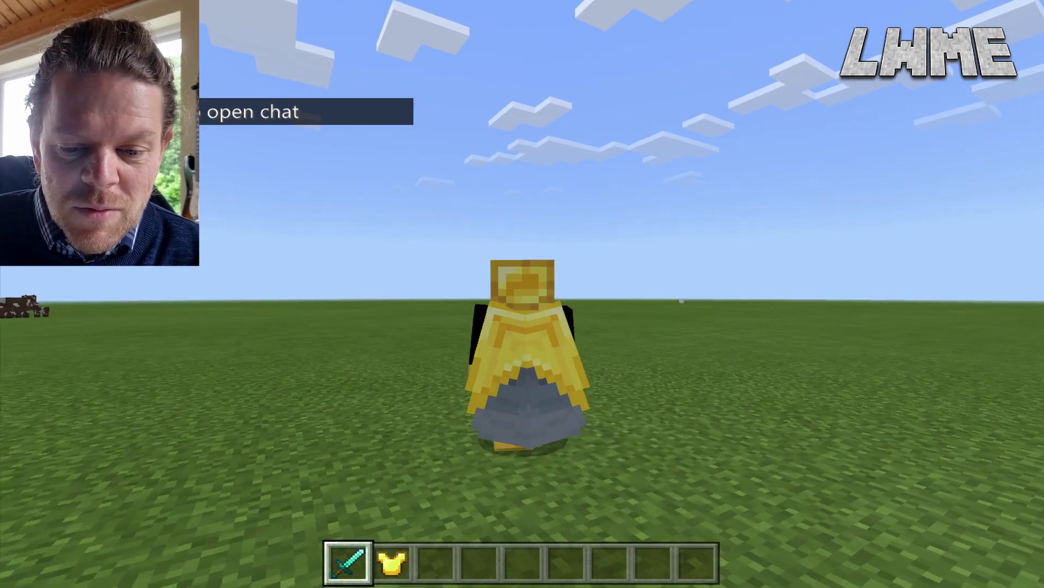
- Equip a diamond helmet, leggings and boots, then view the player from the front
key("shift")
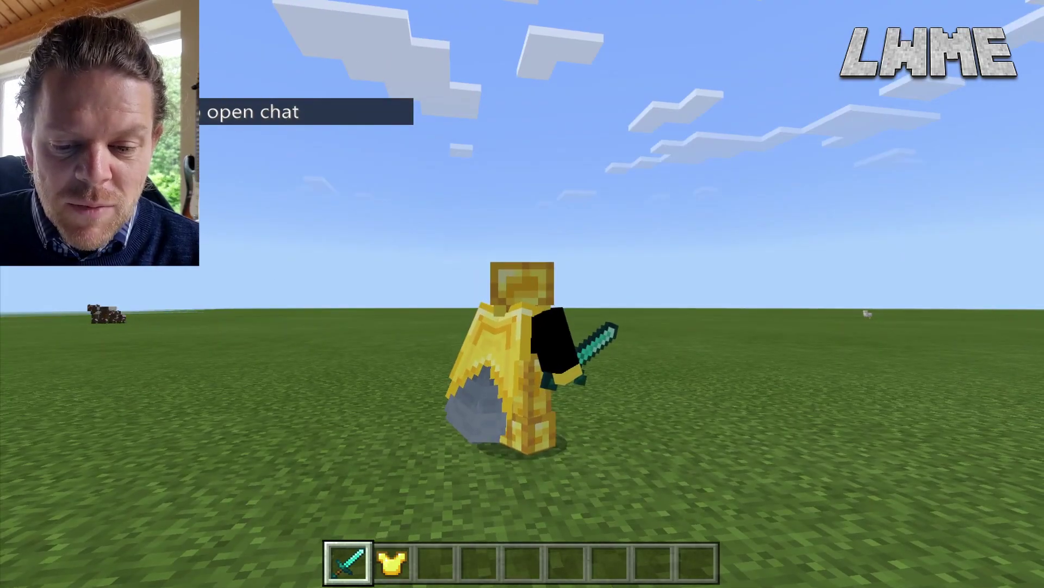
key("F1")
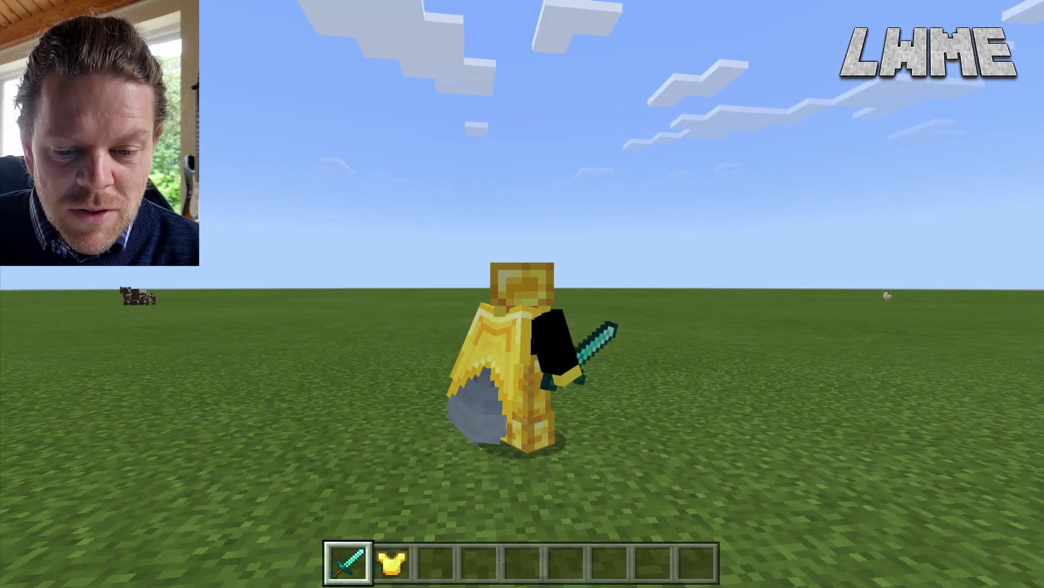
key("e")
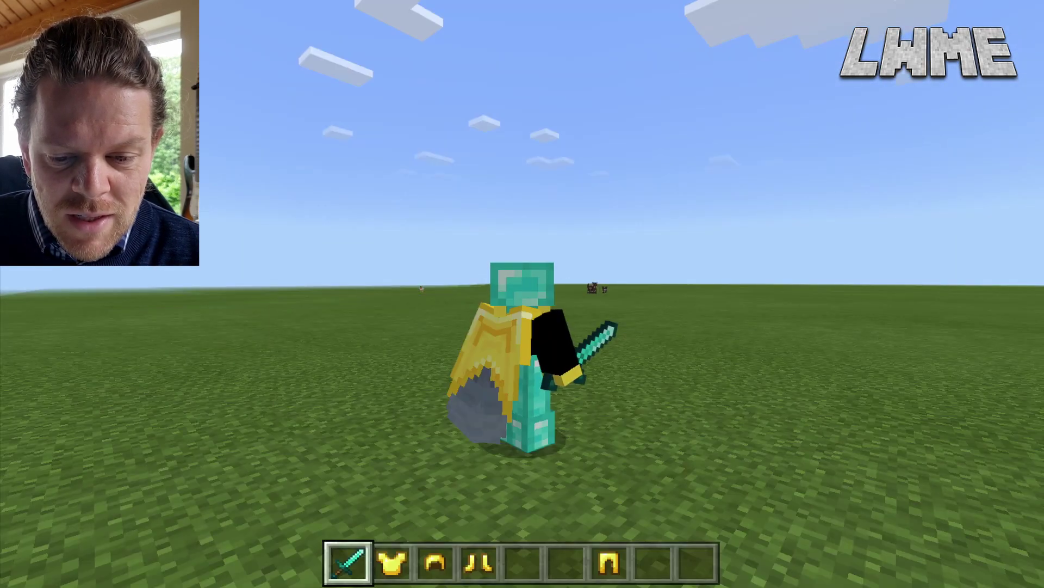
key("F5")
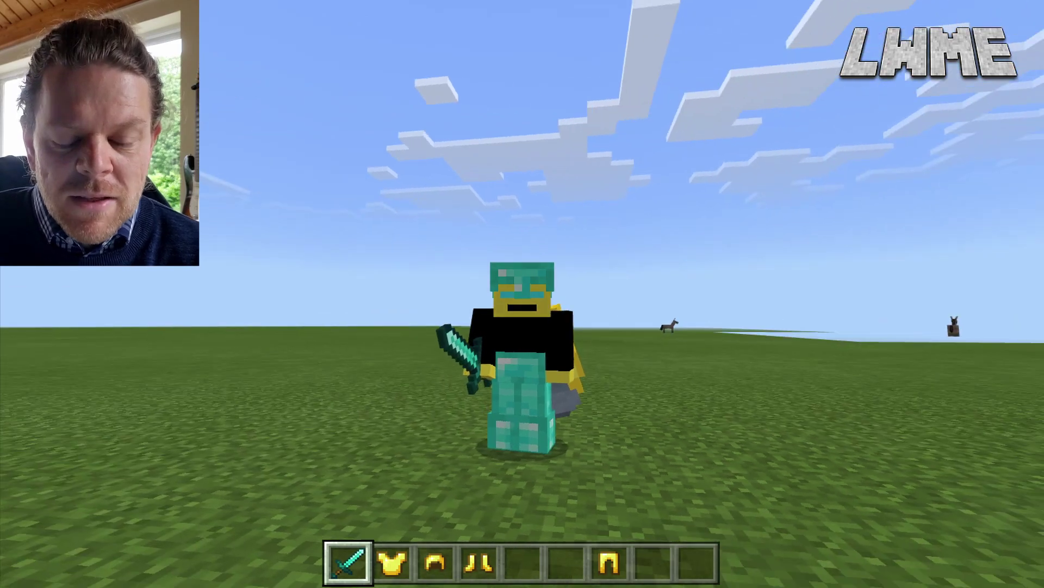